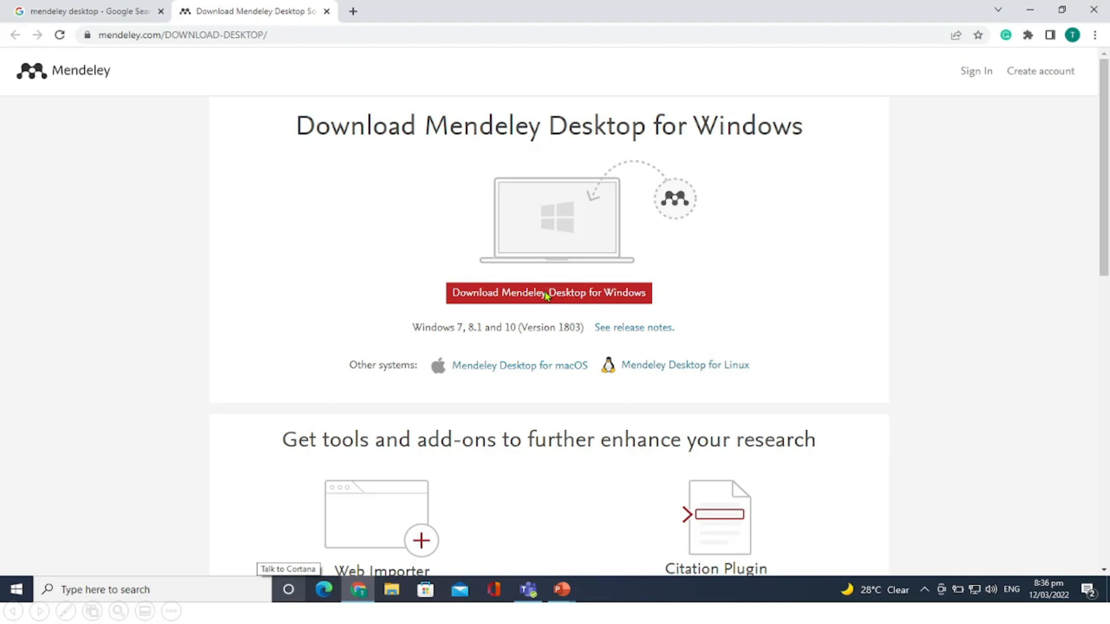
Download Mendeley Desktop for Windows and sign in to the Mendeley account on the website and in the desktop application
{"action": "left_click", "coordinate": [547, 297]}
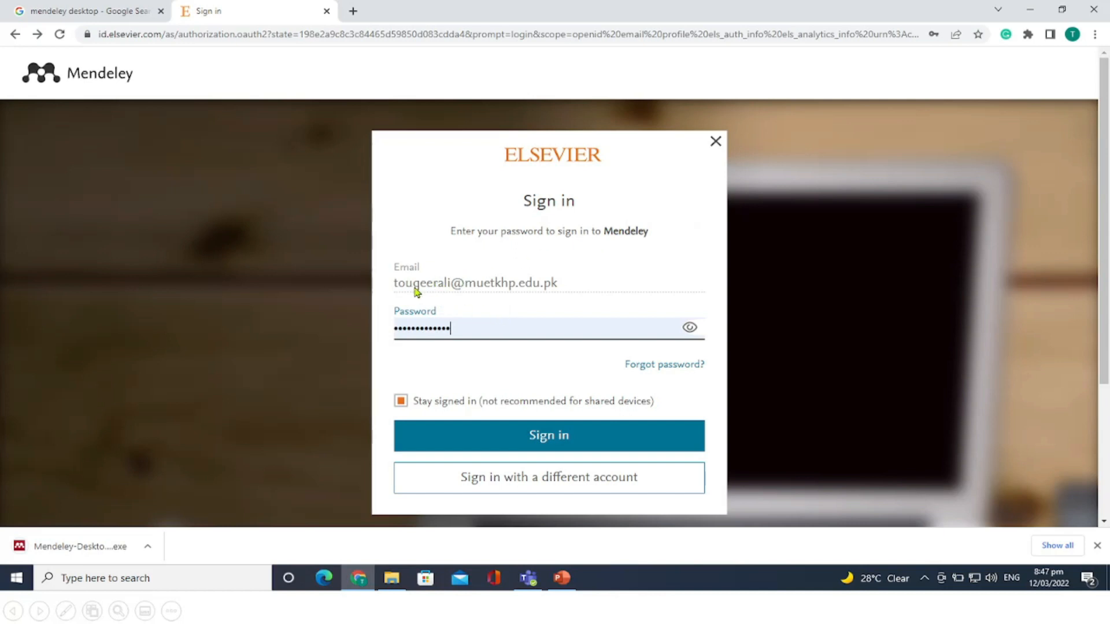
{"action": "left_click", "coordinate": [536, 437]}
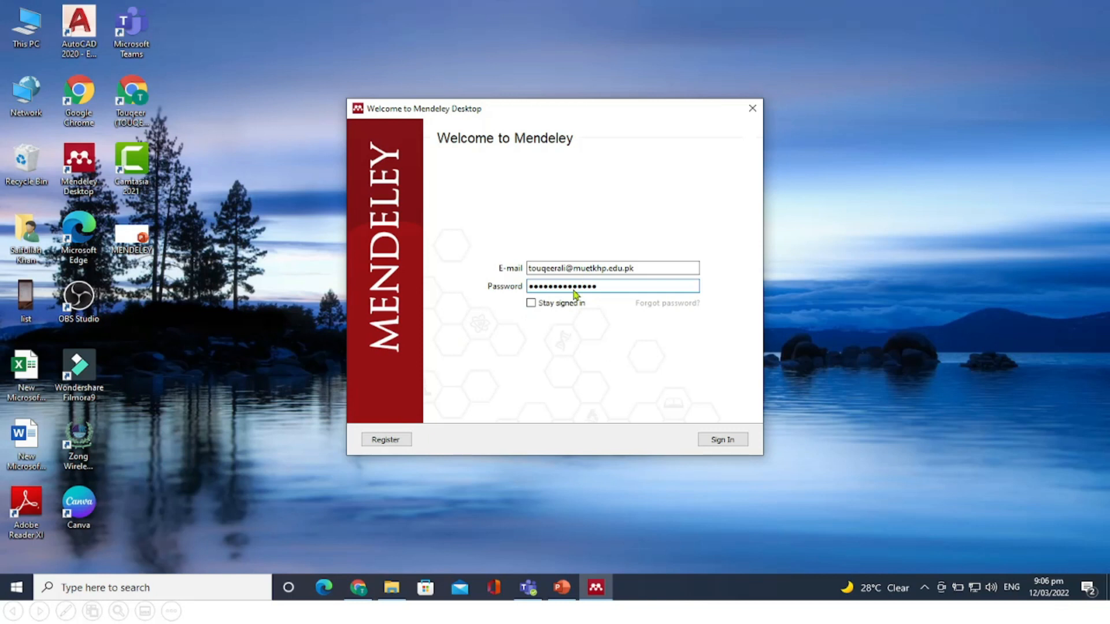
{"action": "left_click", "coordinate": [723, 440]}
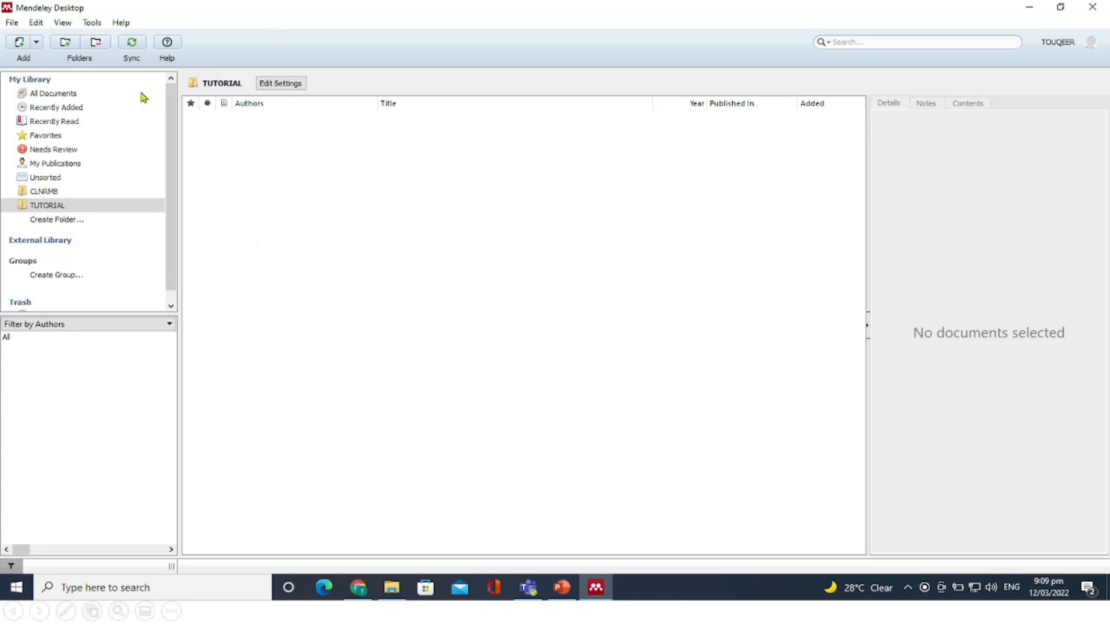
{"action": "left_click", "coordinate": [91, 23]}
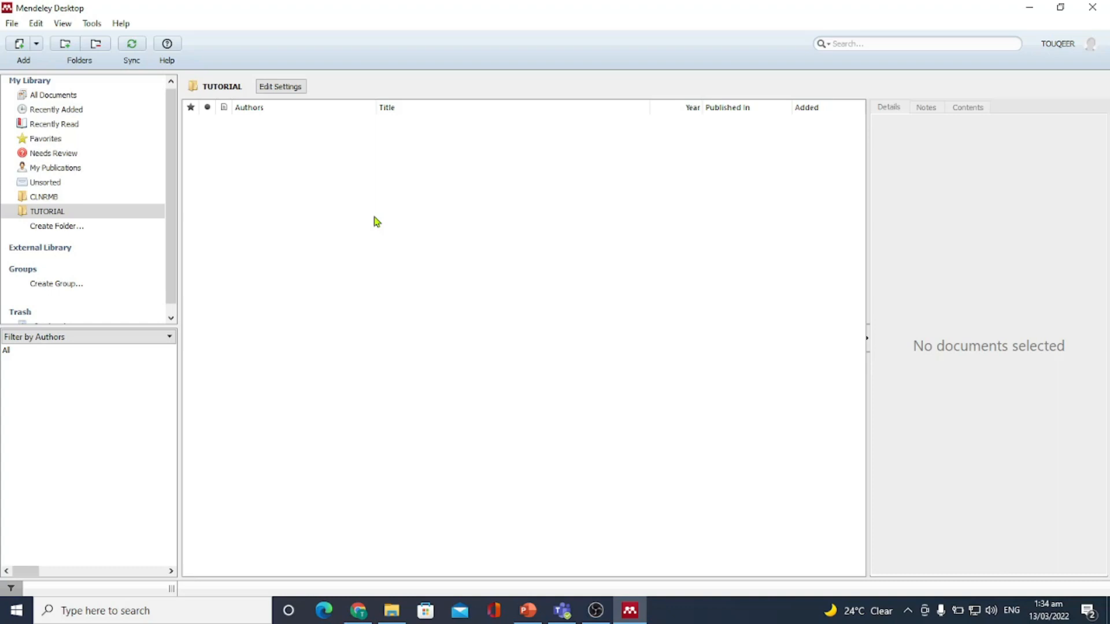
Add the fatigue and rutting strain, flexible pavement overlay, PAVEMENT DESIGN AND PERFORMANCE and KENLAYER PDFs from RESEARCH PAPERS to the TUTORIAL folder
{"action": "left_click", "coordinate": [12, 24]}
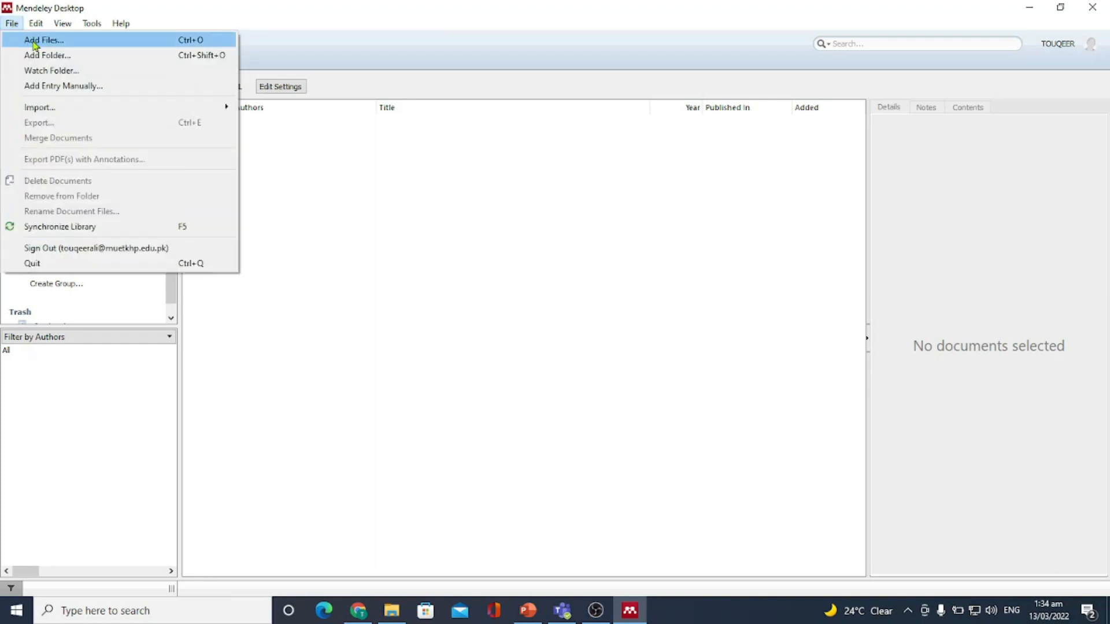
{"action": "left_click", "coordinate": [35, 41]}
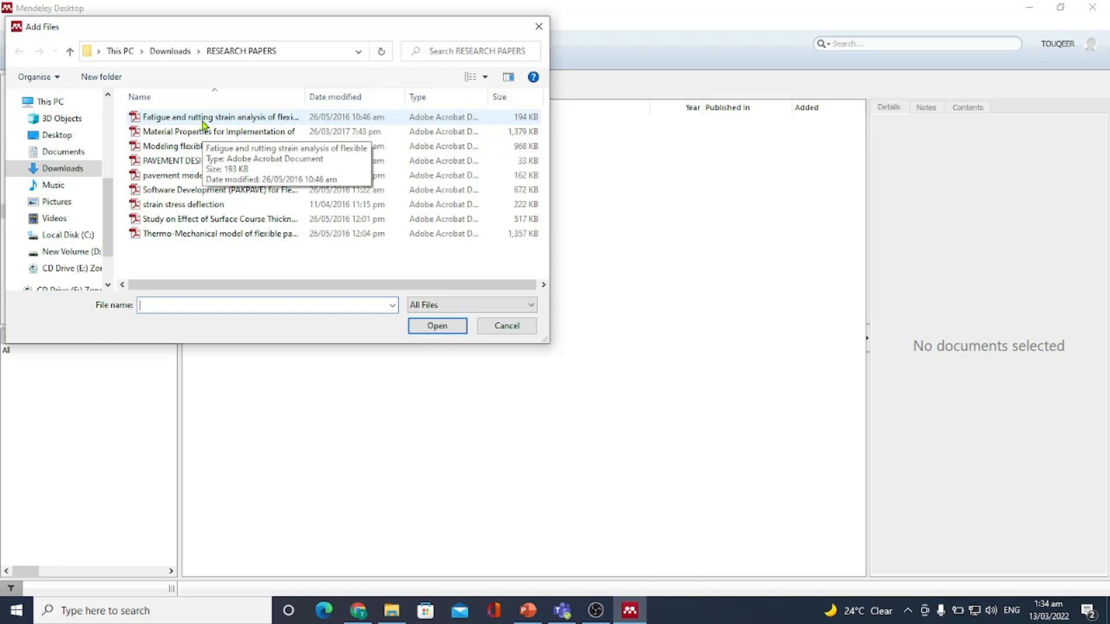
{"action": "left_click", "coordinate": [202, 119]}
{"action": "left_click", "coordinate": [200, 147], "text": "ctrl"}
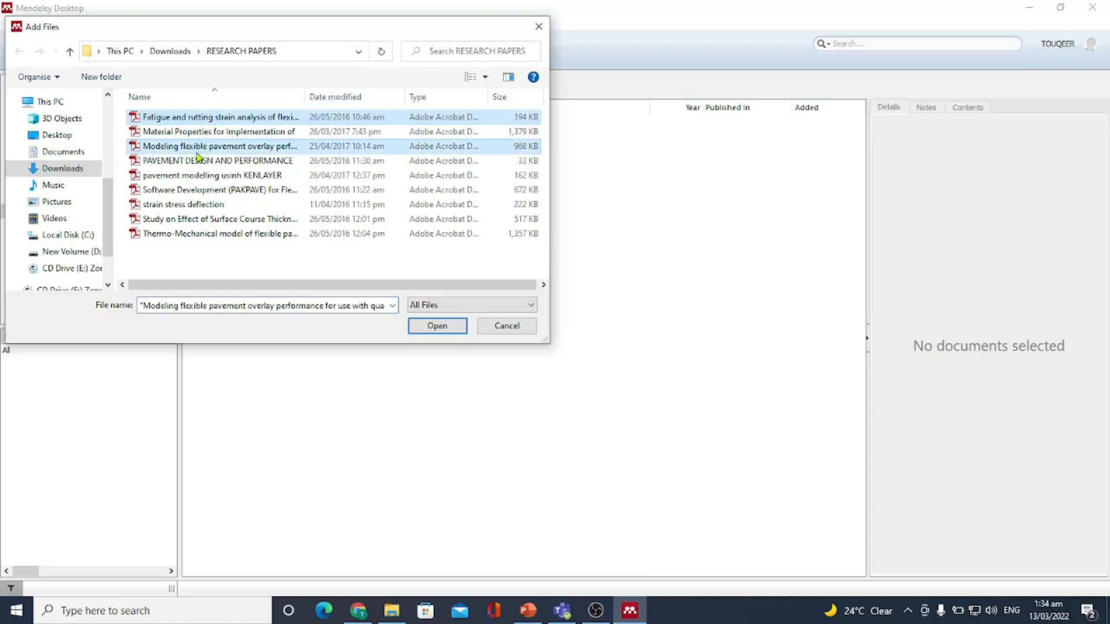
{"action": "left_click", "coordinate": [198, 161], "text": "ctrl"}
{"action": "left_click", "coordinate": [199, 176], "text": "ctrl"}
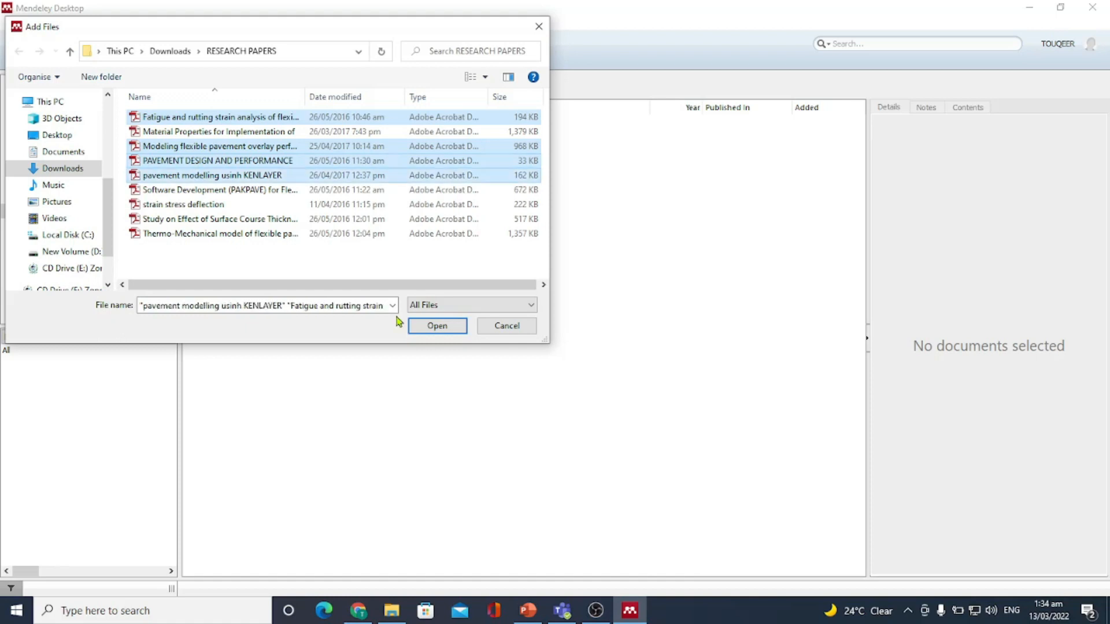
{"action": "left_click", "coordinate": [425, 328]}
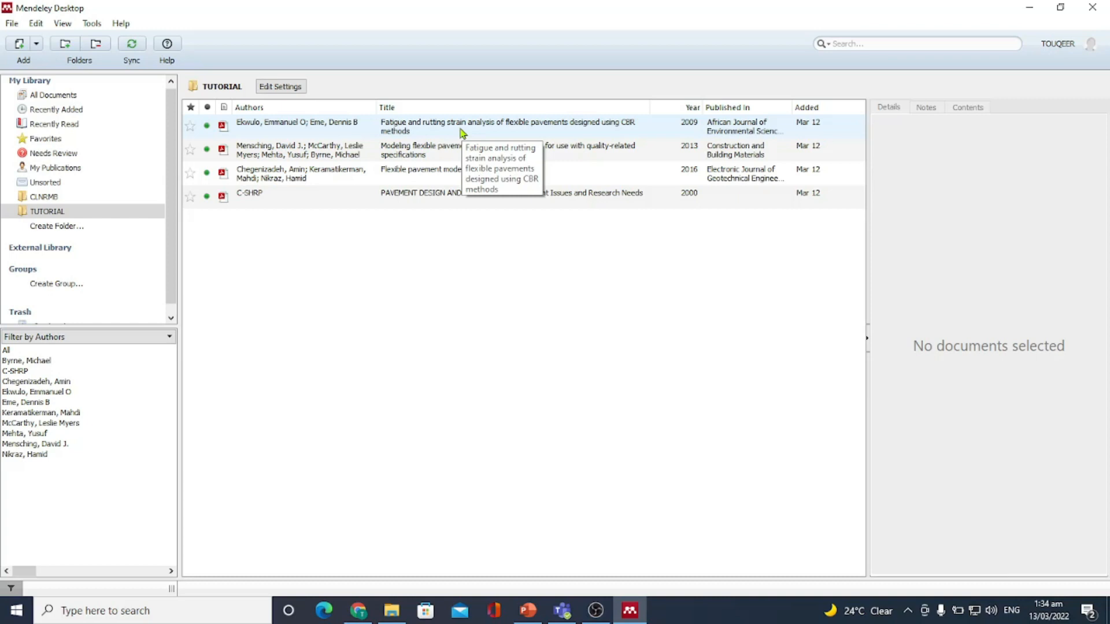
View the fatigue and rutting strain paper alongside its reference details and close it
{"action": "double_click", "coordinate": [409, 125]}
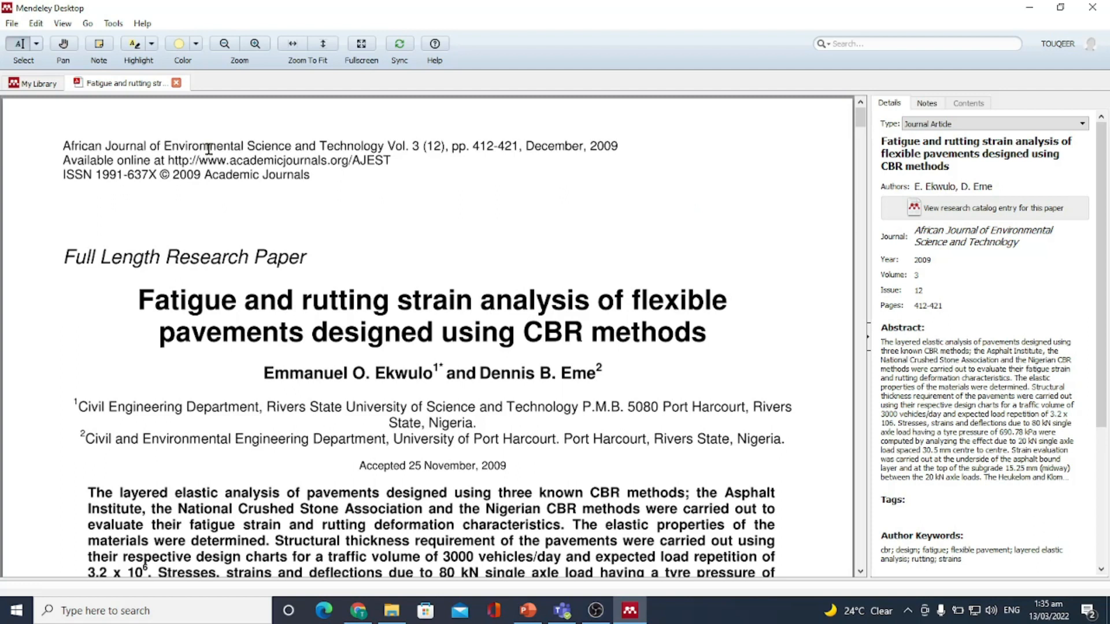
{"action": "left_click", "coordinate": [177, 85]}
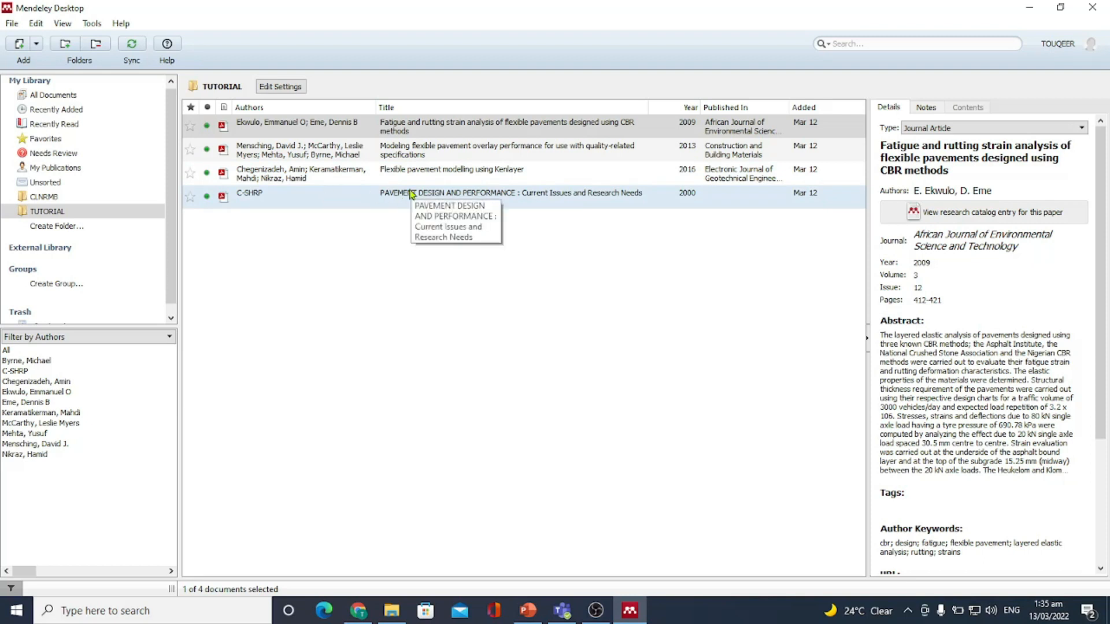
Open the C-SHRP paper and replace its title with "PAVEMENT DESIGN AND PERFORMANCE: Current Issues and Research Needs November"
{"action": "left_click", "coordinate": [443, 199]}
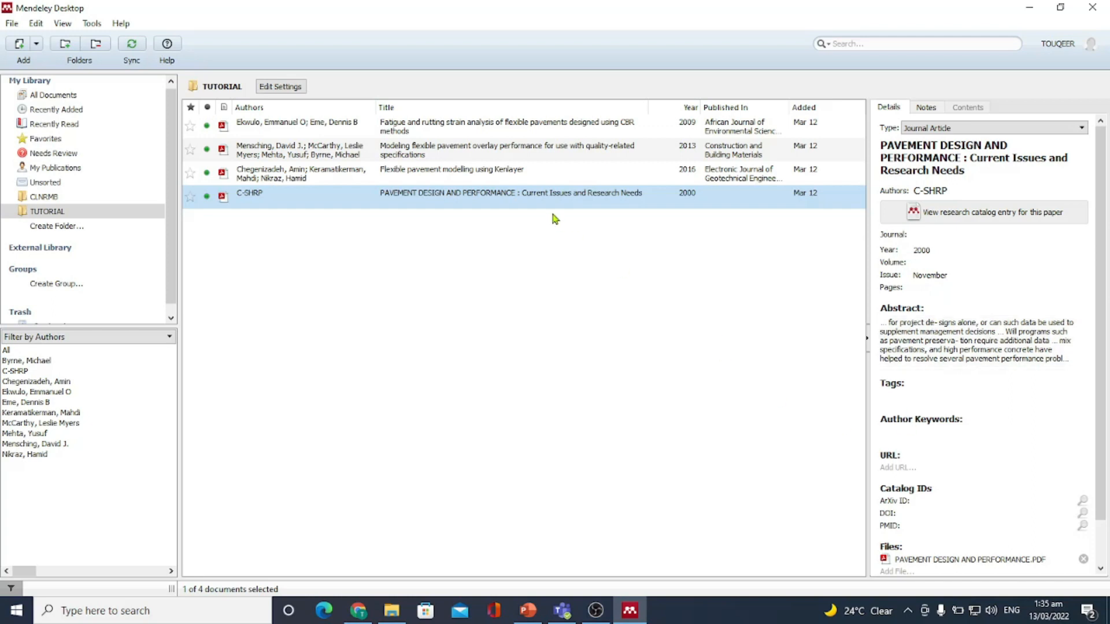
{"action": "double_click", "coordinate": [506, 197]}
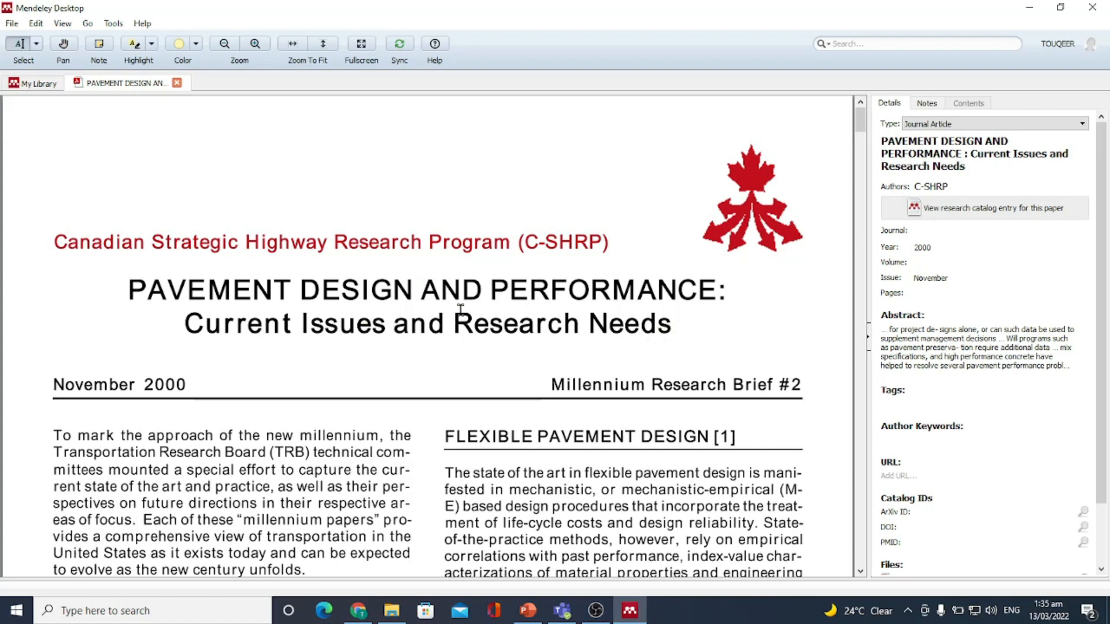
{"action": "left_click_drag", "start_coordinate": [483, 308], "coordinate": [322, 301]}
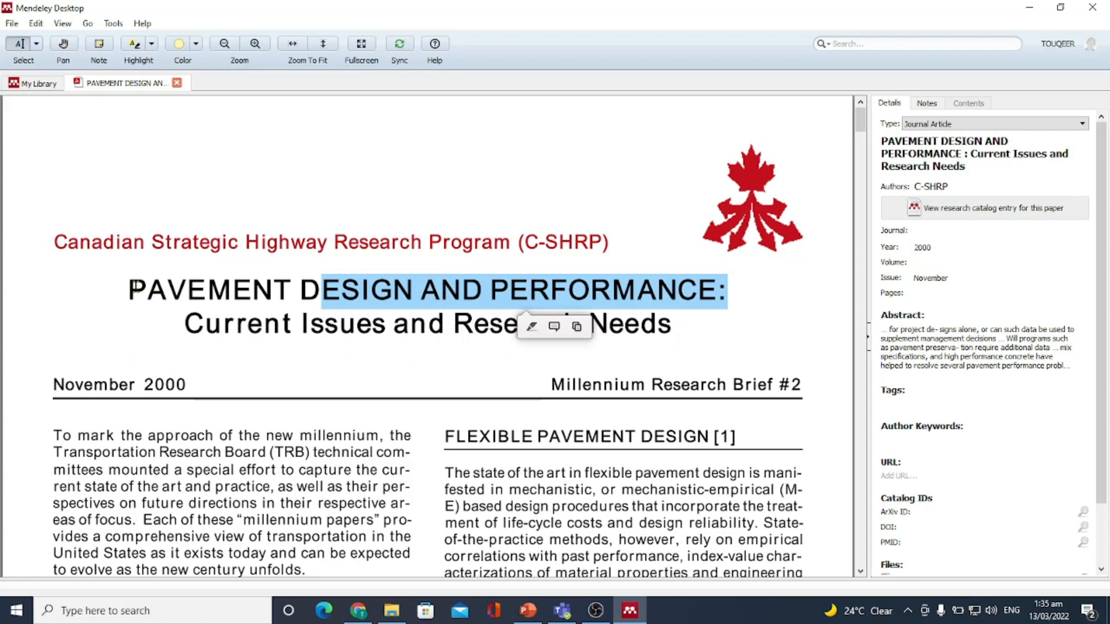
{"action": "mouse_move", "coordinate": [129, 289]}
{"action": "left_mouse_down"}
{"action": "mouse_move", "coordinate": [612, 295]}
{"action": "mouse_move", "coordinate": [680, 315]}
{"action": "mouse_move", "coordinate": [663, 344]}
{"action": "left_mouse_up"}
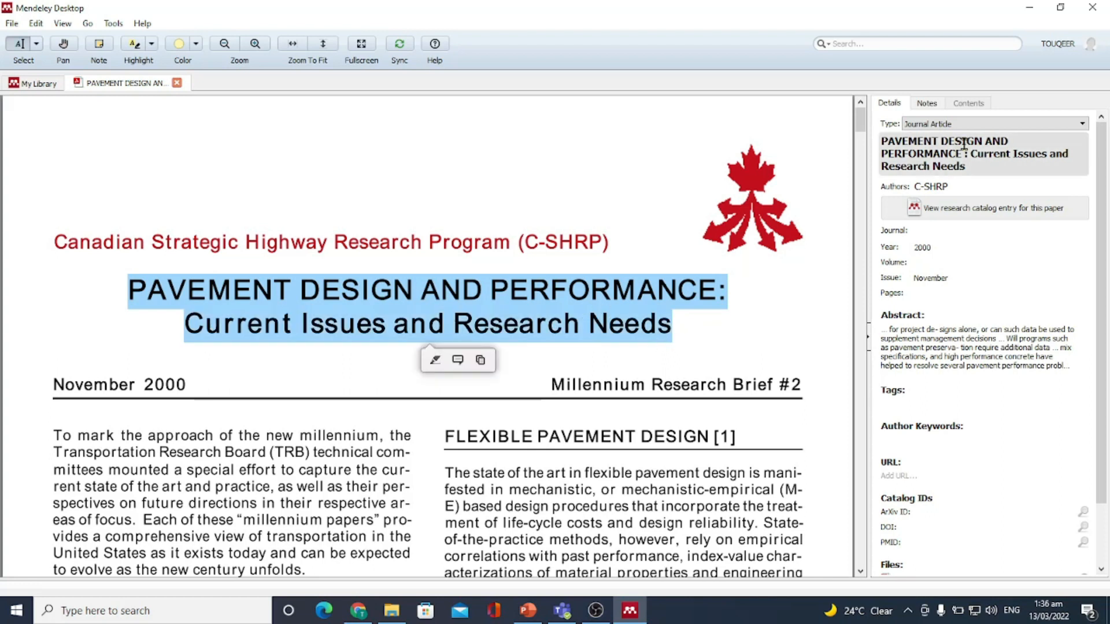
{"action": "left_click", "coordinate": [973, 163]}
{"action": "left_click_drag", "start_coordinate": [966, 166], "coordinate": [882, 143]}
{"action": "type", "text": "PAVEMENT DESIGN AND PERFORMANCE: Current Issues and Research Needs November"}
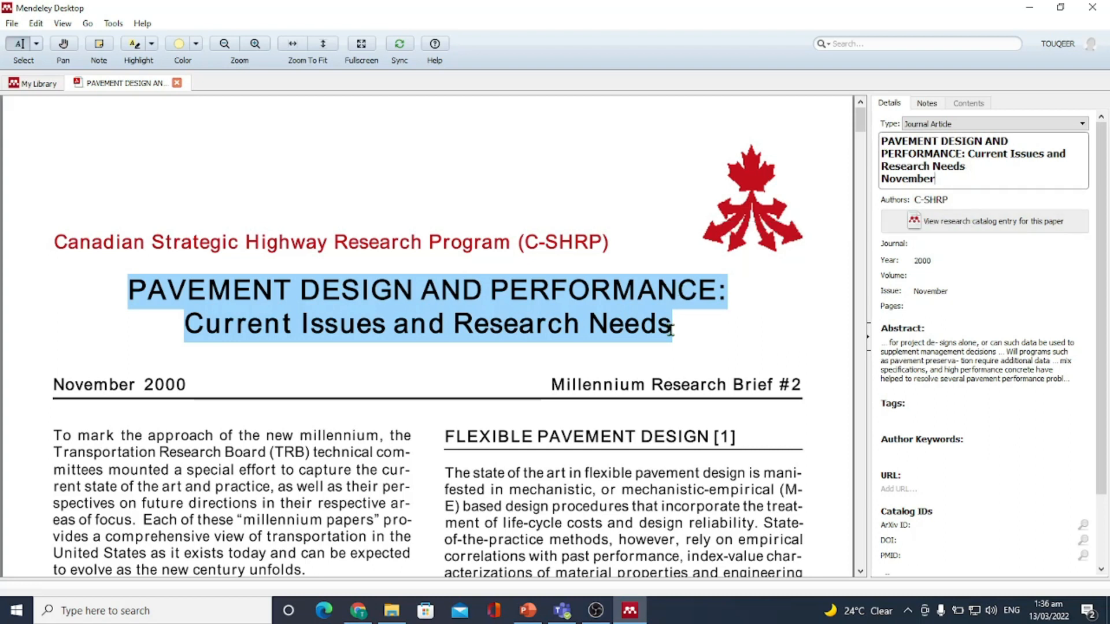
Check the C-SHRP paper's Journal, Volume, Pages and URL fields and close the document
{"action": "left_click", "coordinate": [925, 243]}
{"action": "left_click", "coordinate": [928, 277]}
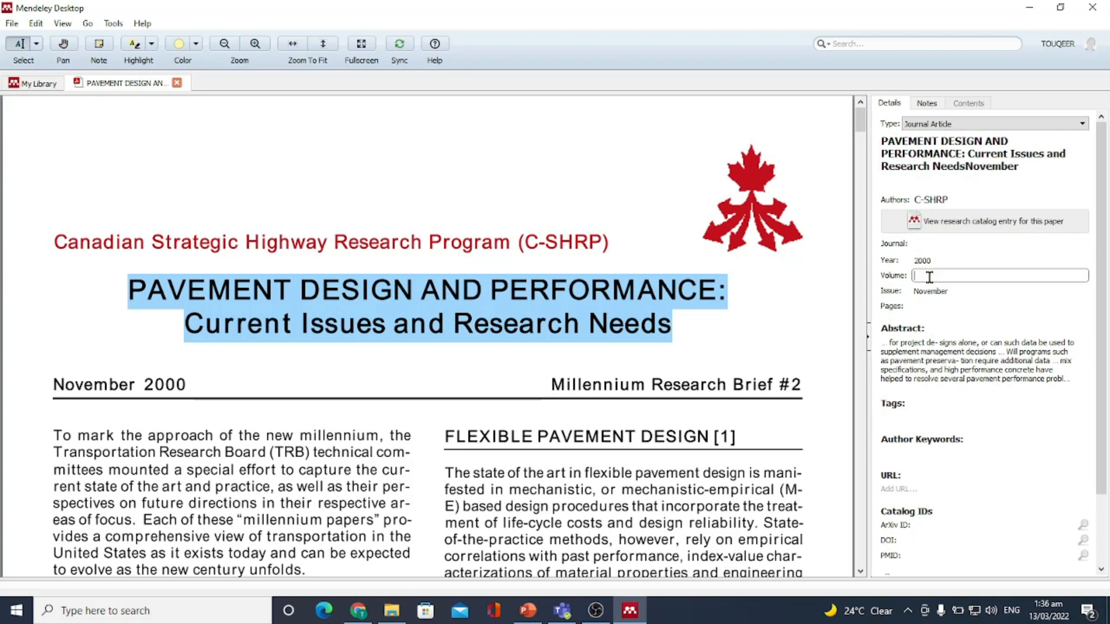
{"action": "left_click", "coordinate": [927, 309]}
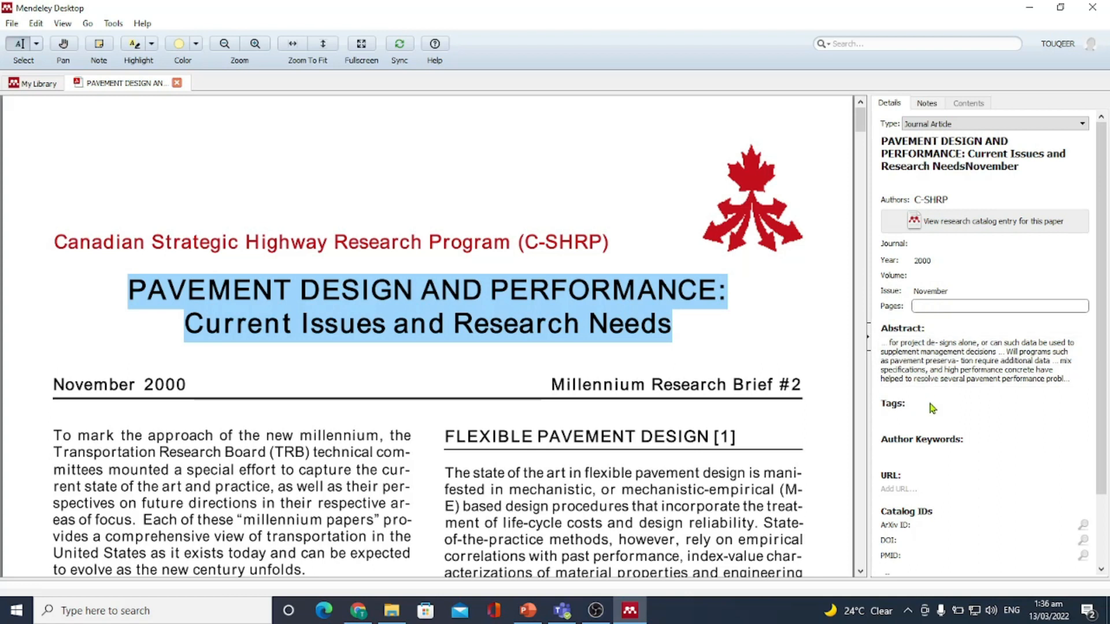
{"action": "left_click", "coordinate": [918, 484]}
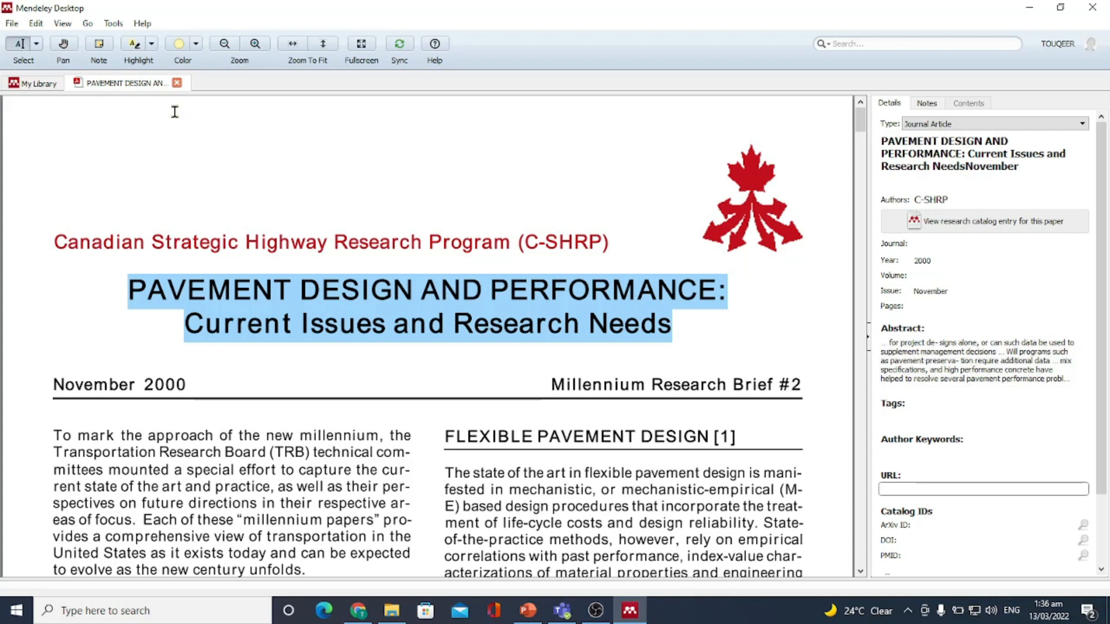
{"action": "left_click", "coordinate": [177, 83]}
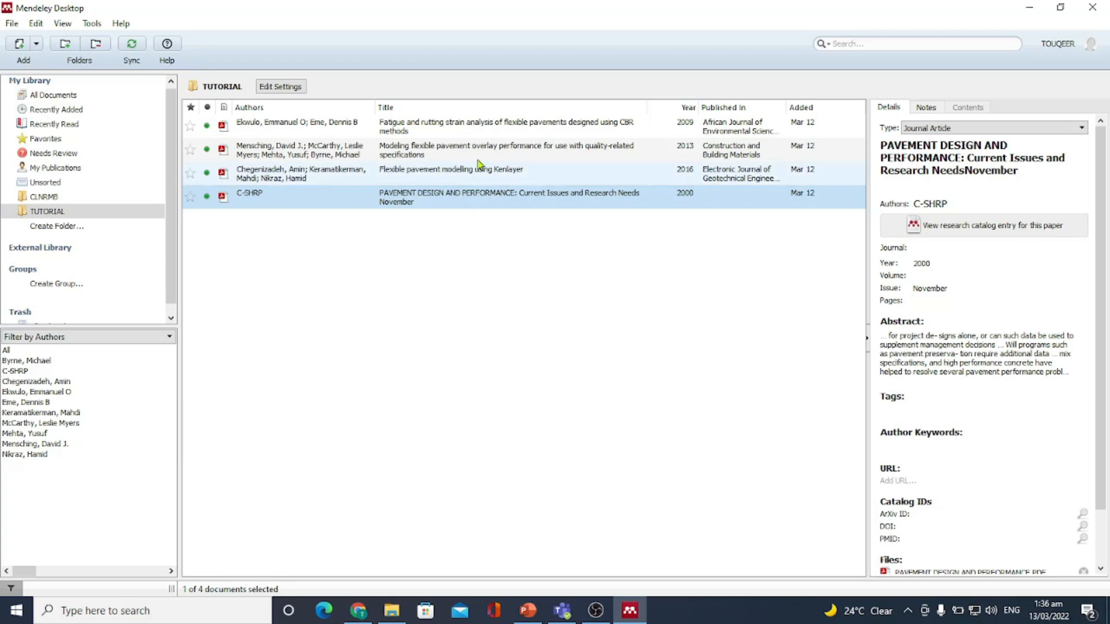
Open the fatigue and rutting strain paper, view its abstract and display its general notes
{"action": "double_click", "coordinate": [461, 128]}
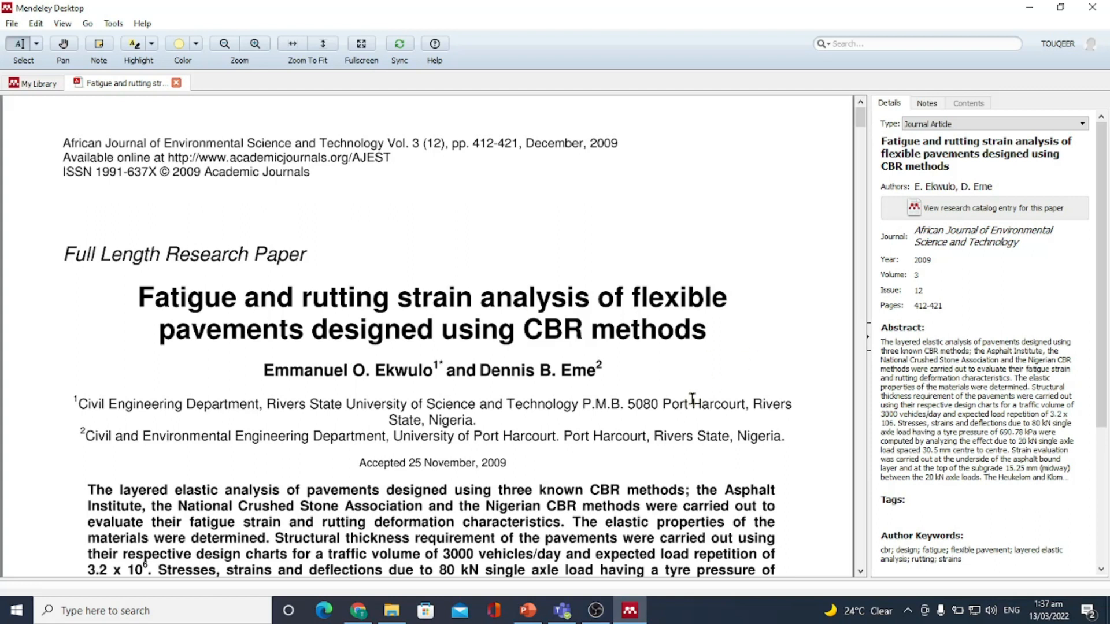
{"action": "left_click_drag", "start_coordinate": [859, 125], "coordinate": [862, 136]}
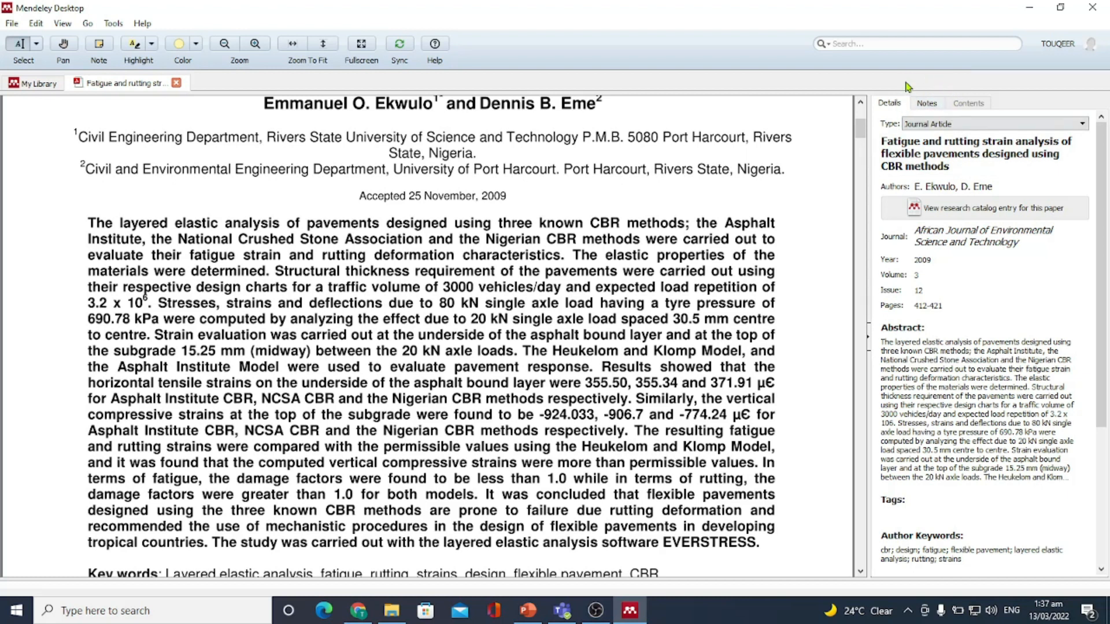
{"action": "left_click", "coordinate": [928, 104]}
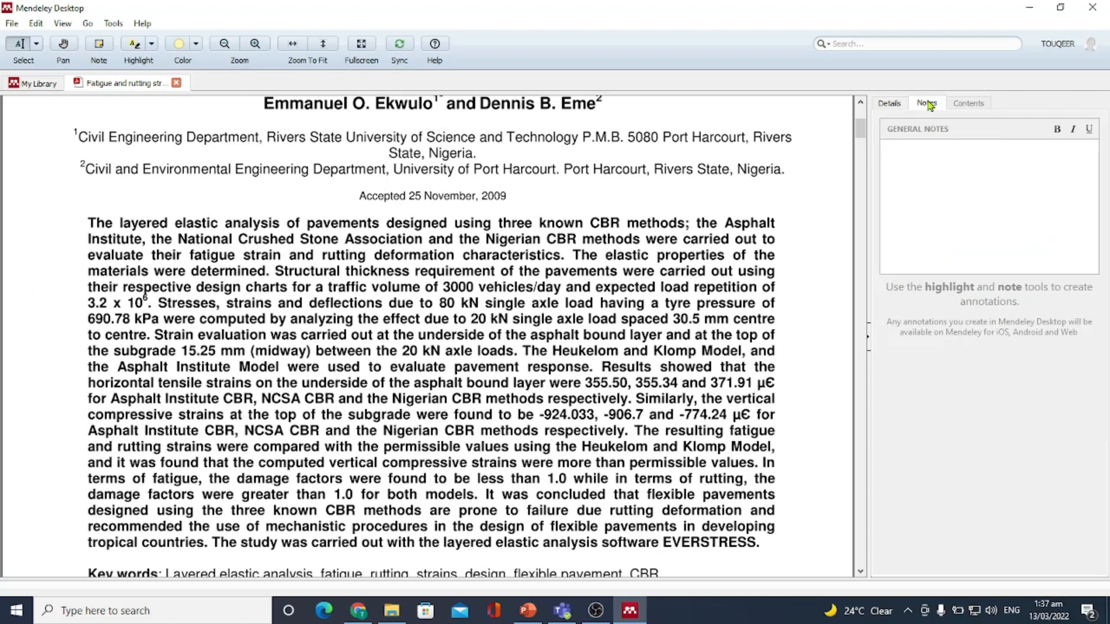
{"action": "type", "text": "hsxjjjzXHZGX"}
{"action": "key", "text": "BackSpace"}
{"action": "key", "text": "BackSpace"}
{"action": "key", "text": "BackSpace"}
{"action": "key", "text": "BackSpace"}
{"action": "key", "text": "BackSpace"}
{"action": "key", "text": "BackSpace"}
{"action": "key", "text": "BackSpace"}
{"action": "key", "text": "BackSpace"}
{"action": "key", "text": "BackSpace"}
{"action": "key", "text": "BackSpace"}
{"action": "key", "text": "BackSpace"}
Paste the abstract's opening sentences, through the expected load repetition, into the paper's general notes and copy the full note text
{"action": "left_click_drag", "start_coordinate": [148, 228], "coordinate": [151, 302]}
{"action": "key", "text": "ctrl+c"}
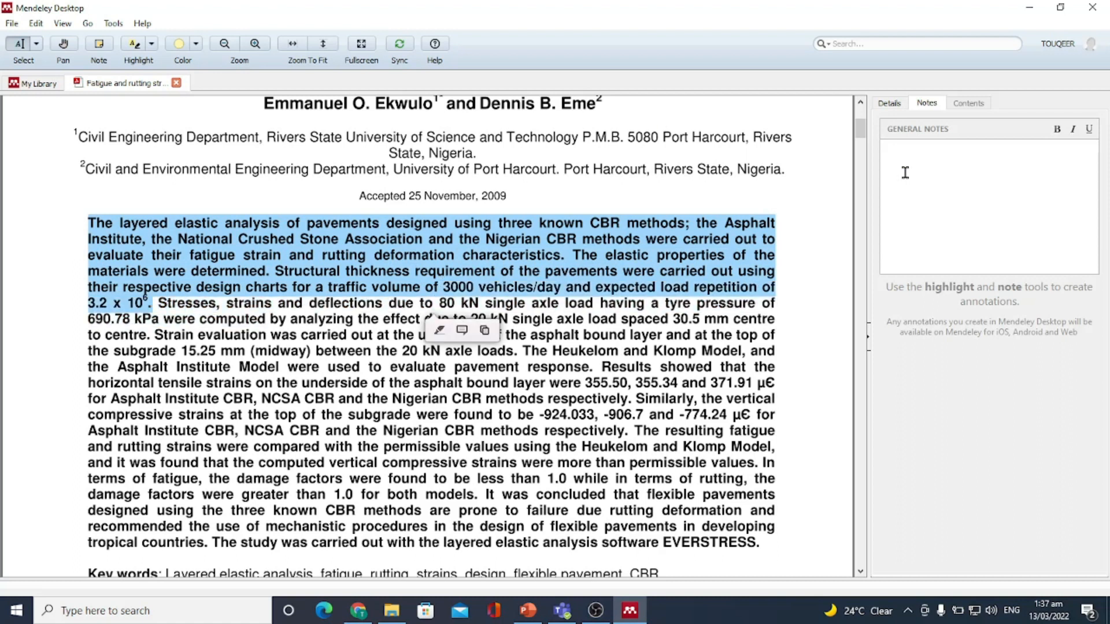
{"action": "left_click", "coordinate": [945, 155]}
{"action": "key", "text": "ctrl+v"}
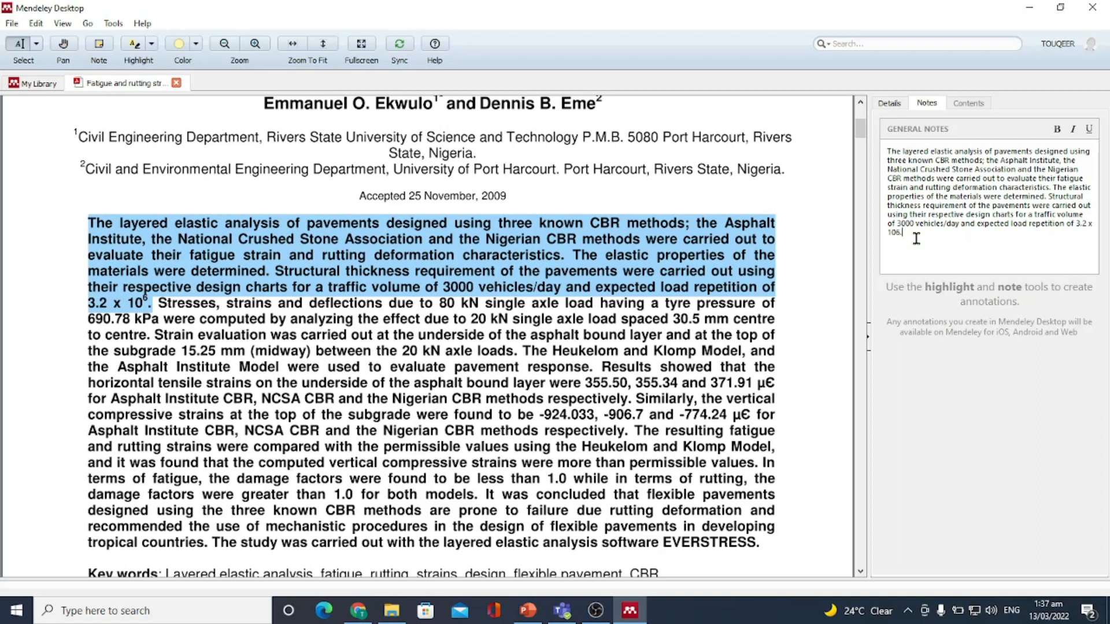
{"action": "left_click_drag", "start_coordinate": [916, 239], "coordinate": [890, 152]}
{"action": "key", "text": "ctrl+c"}
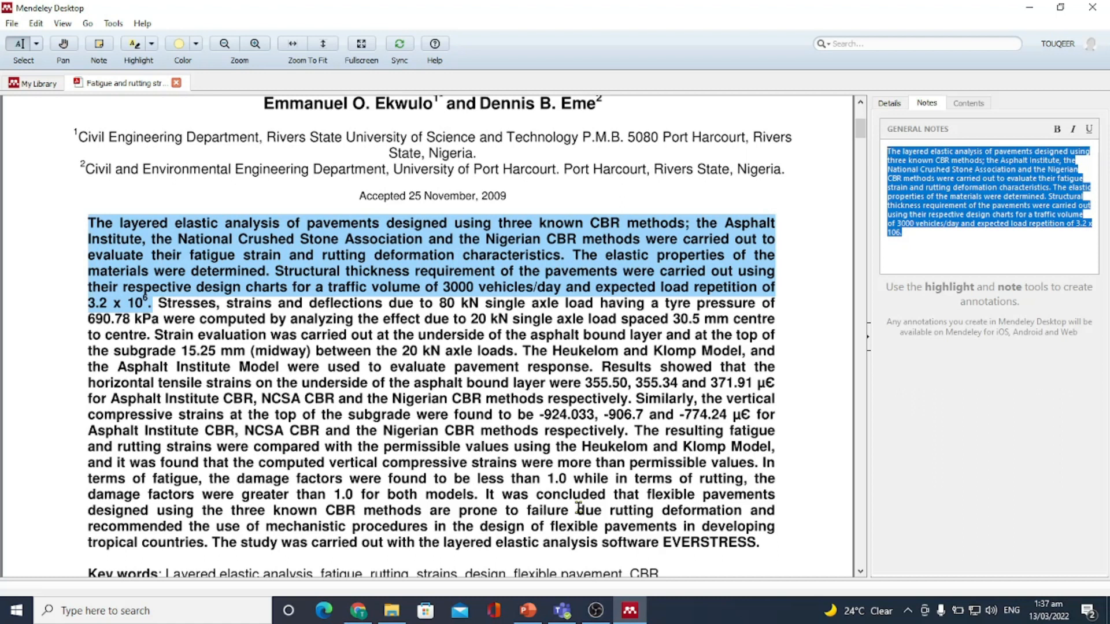
Switch to Word by opening New Microsoft Word Document (2) from the desktop, and delete all of its existing content
{"action": "left_click", "coordinate": [1028, 9]}
{"action": "left_click", "coordinate": [1029, 9]}
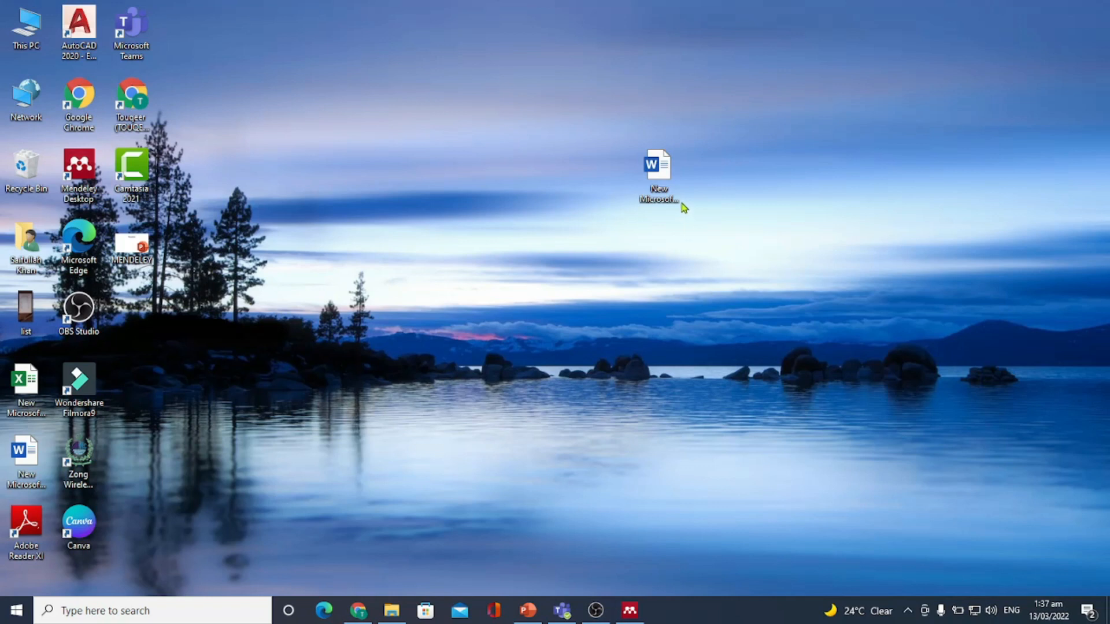
{"action": "left_click", "coordinate": [669, 179]}
{"action": "double_click", "coordinate": [669, 179]}
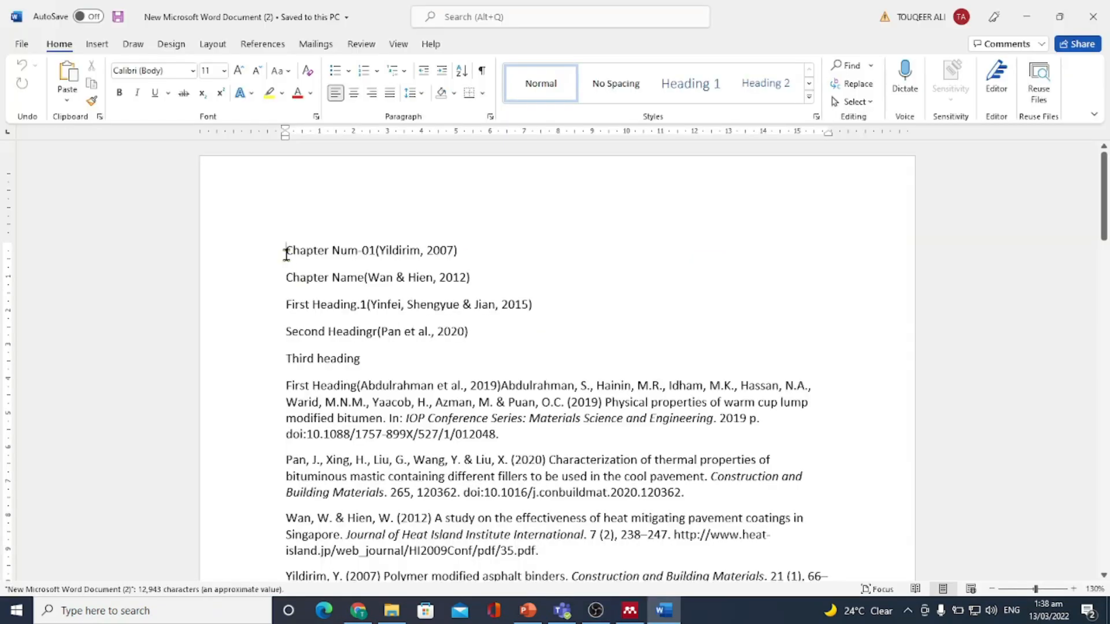
{"action": "left_click_drag", "start_coordinate": [286, 253], "coordinate": [432, 154]}
{"action": "key", "text": "Delete"}
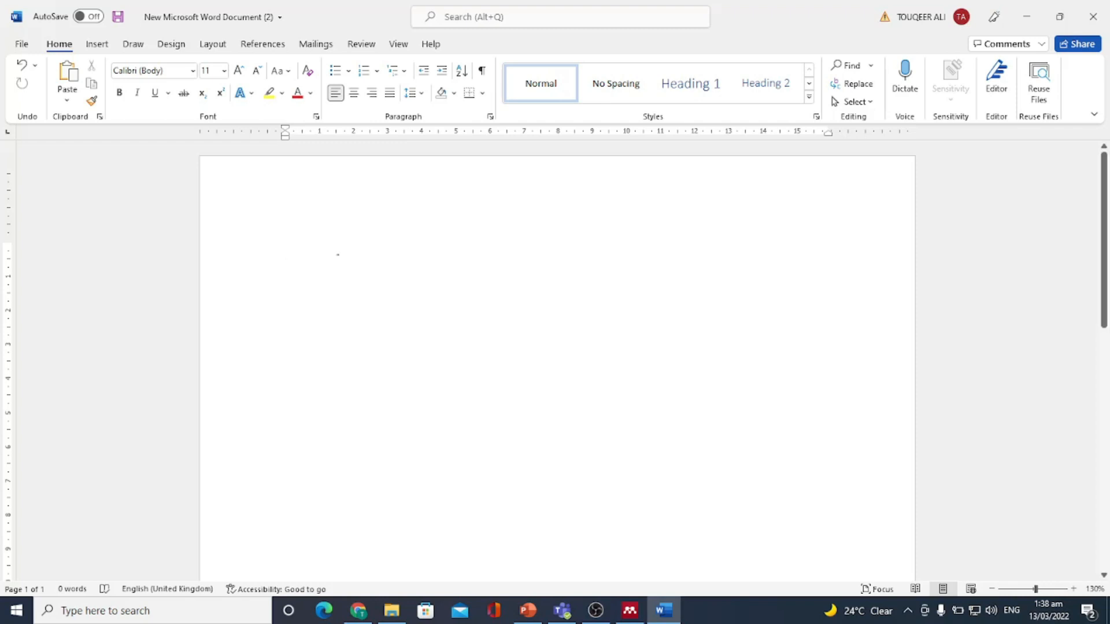
Paste the copied note text into the blank document four times, each as a separate paragraph
{"action": "key", "text": "ctrl+v"}
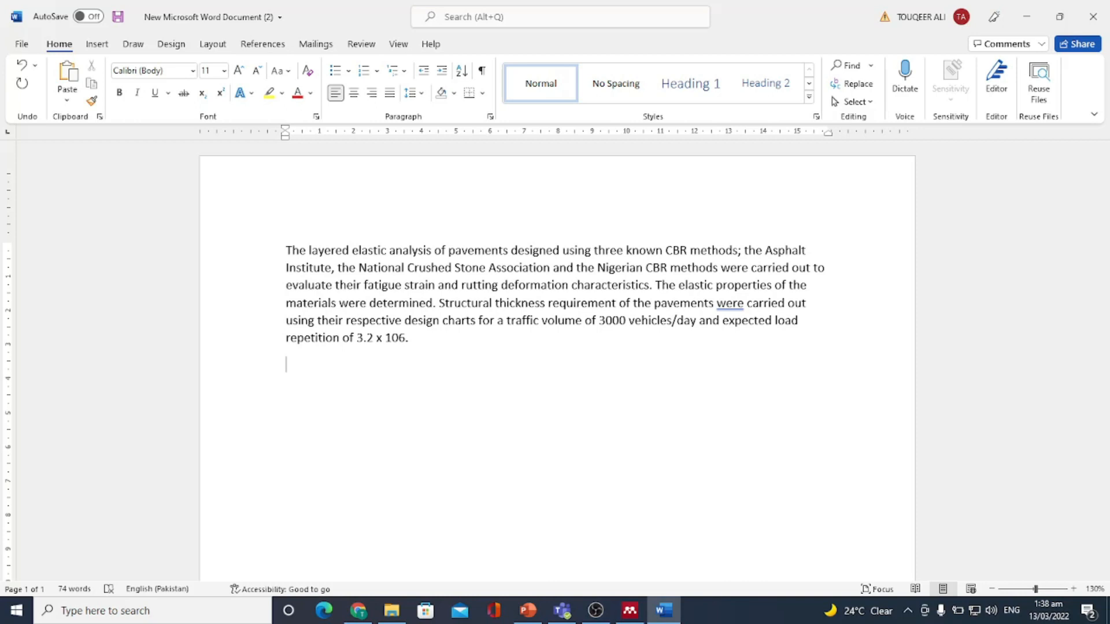
{"action": "key", "text": "ctrl+v"}
{"action": "key", "text": "Return"}
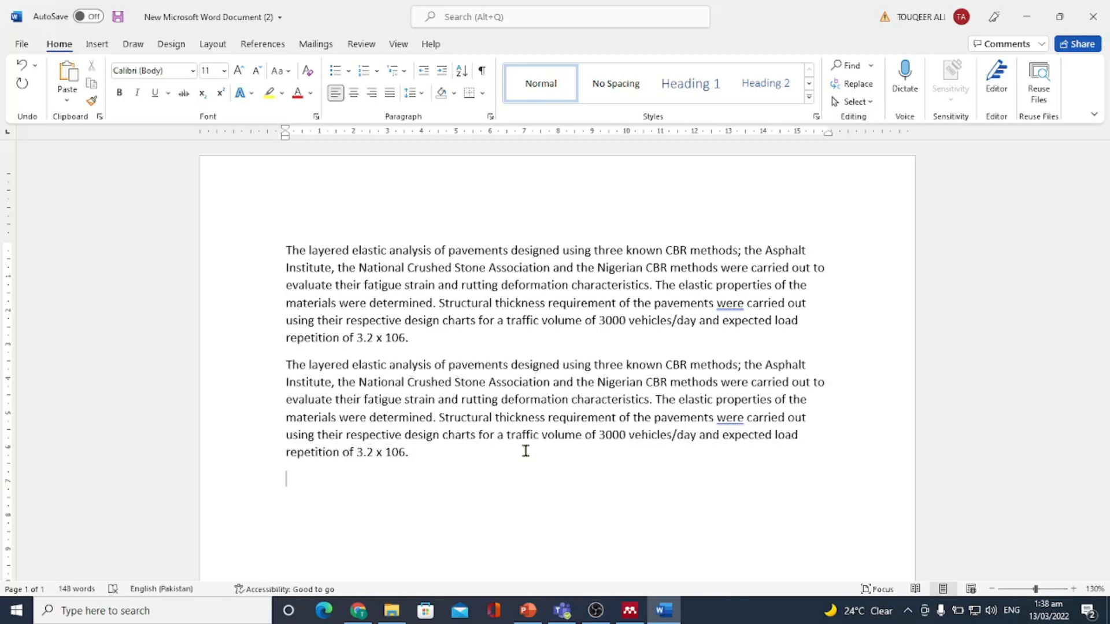
{"action": "key", "text": "ctrl+v"}
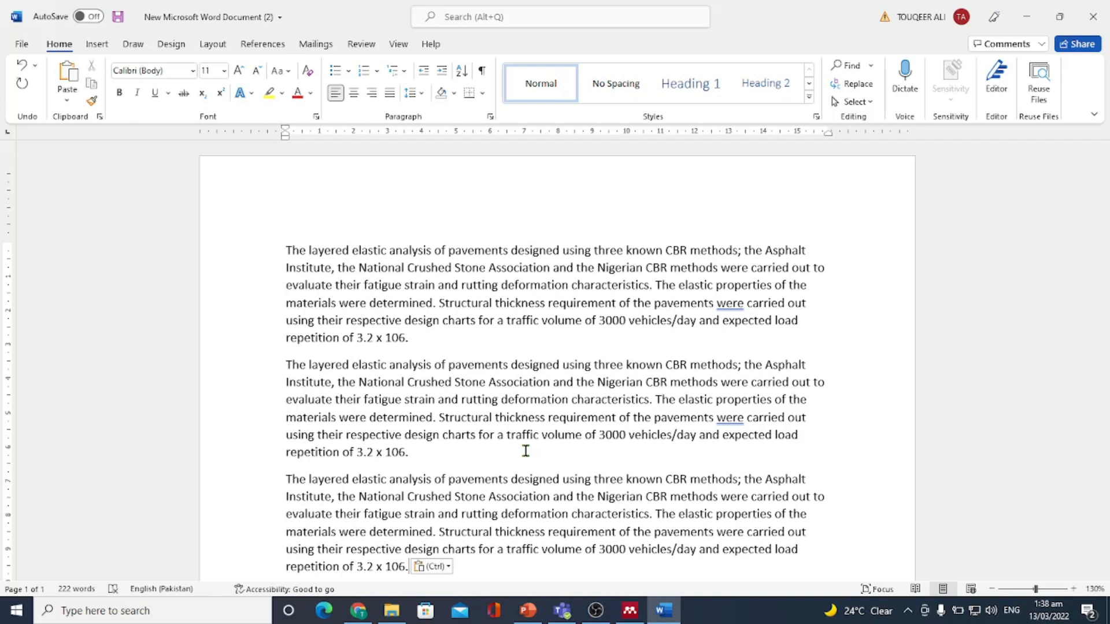
{"action": "key", "text": "Return"}
{"action": "key", "text": "ctrl+v"}
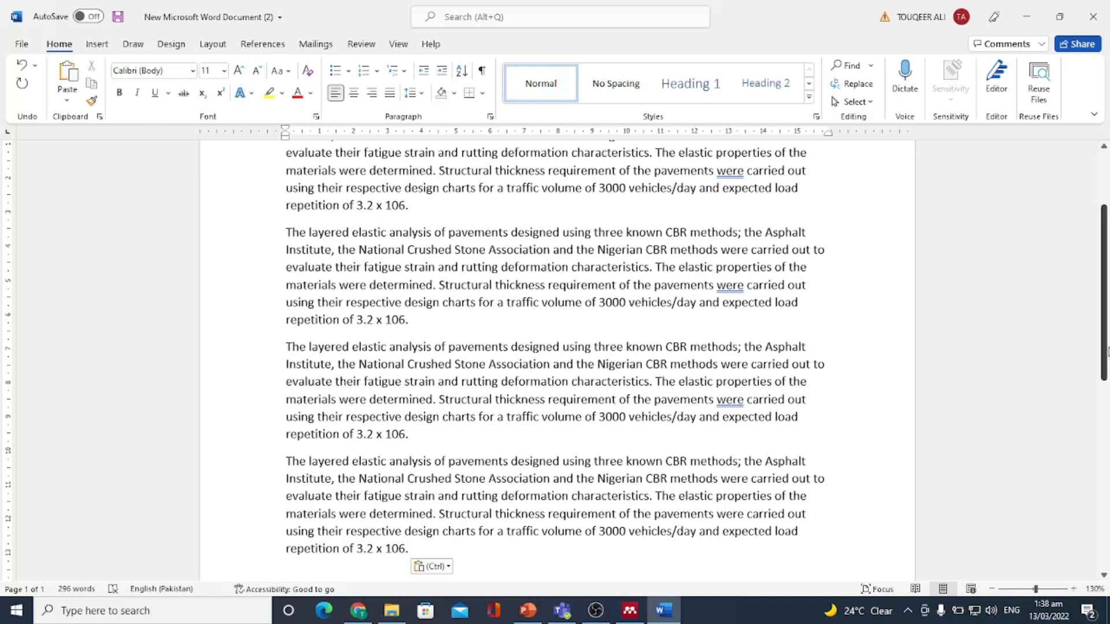
Insert a Mendeley citation for the 2009 fatigue and rutting strain paper at the end of the first paragraph, searching for CB
{"action": "scroll", "coordinate": [1104, 351], "scroll_direction": "up", "scroll_amount": 3}
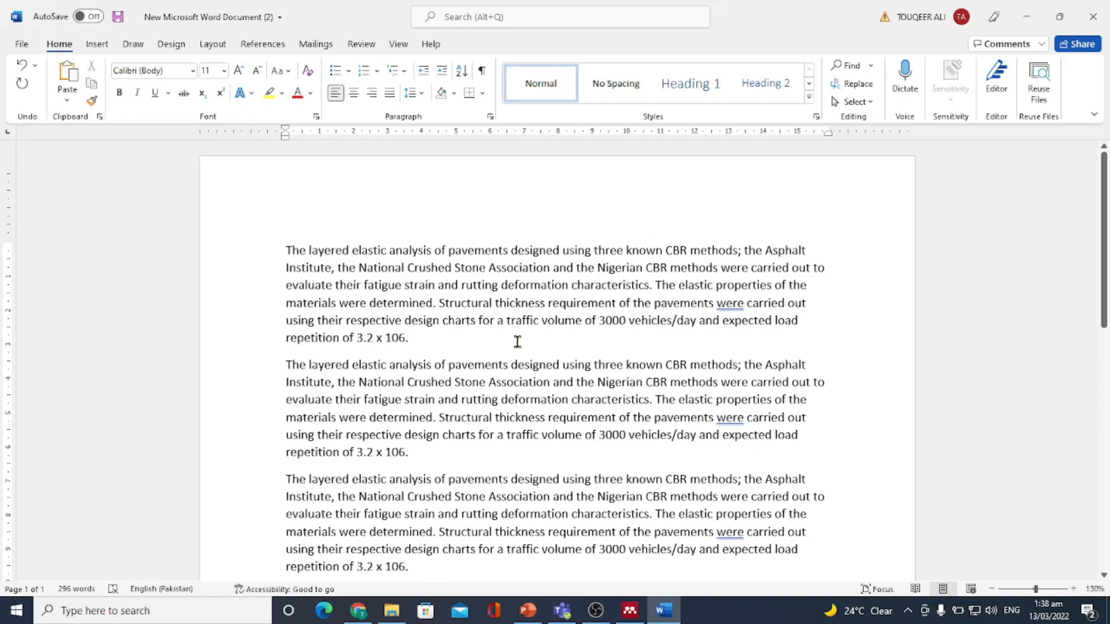
{"action": "left_click", "coordinate": [411, 338]}
{"action": "left_click_drag", "start_coordinate": [421, 338], "coordinate": [293, 250]}
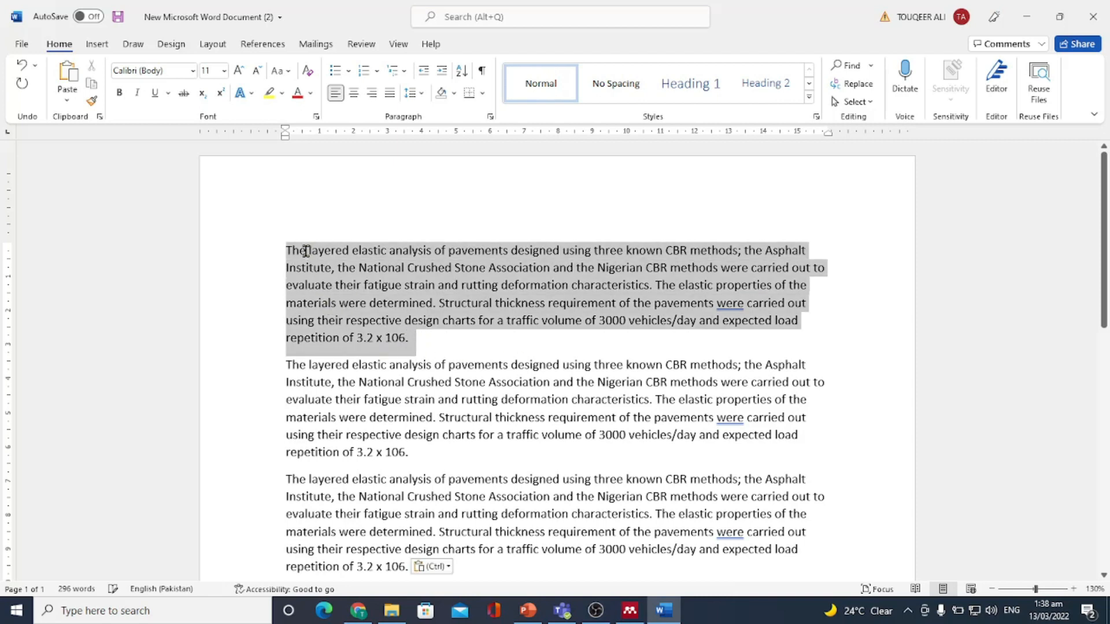
{"action": "left_click", "coordinate": [416, 340]}
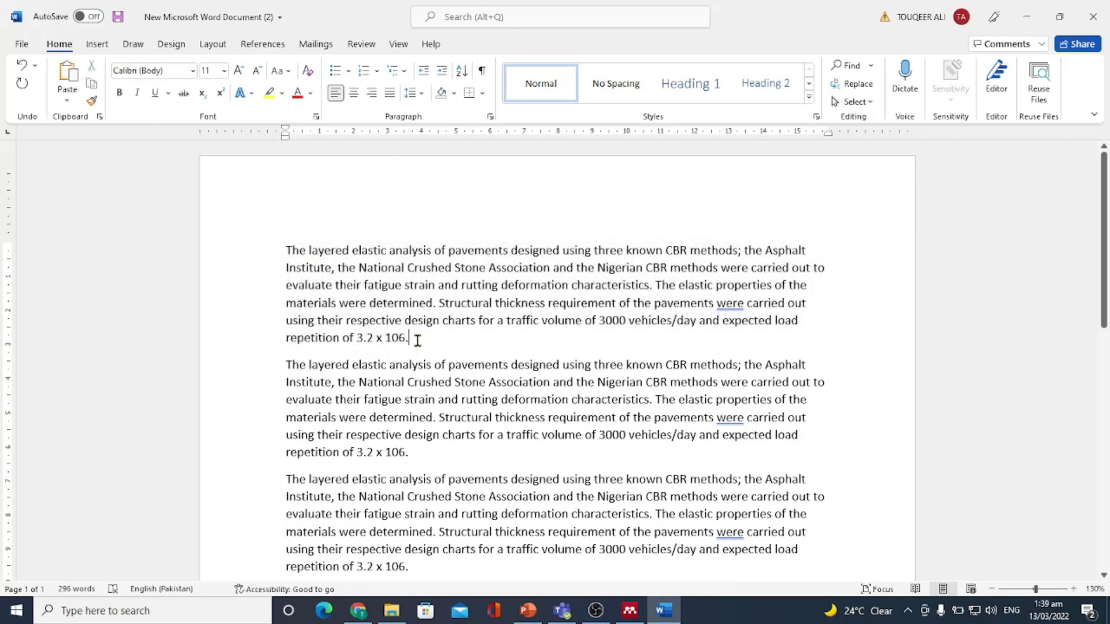
{"action": "left_click", "coordinate": [264, 44]}
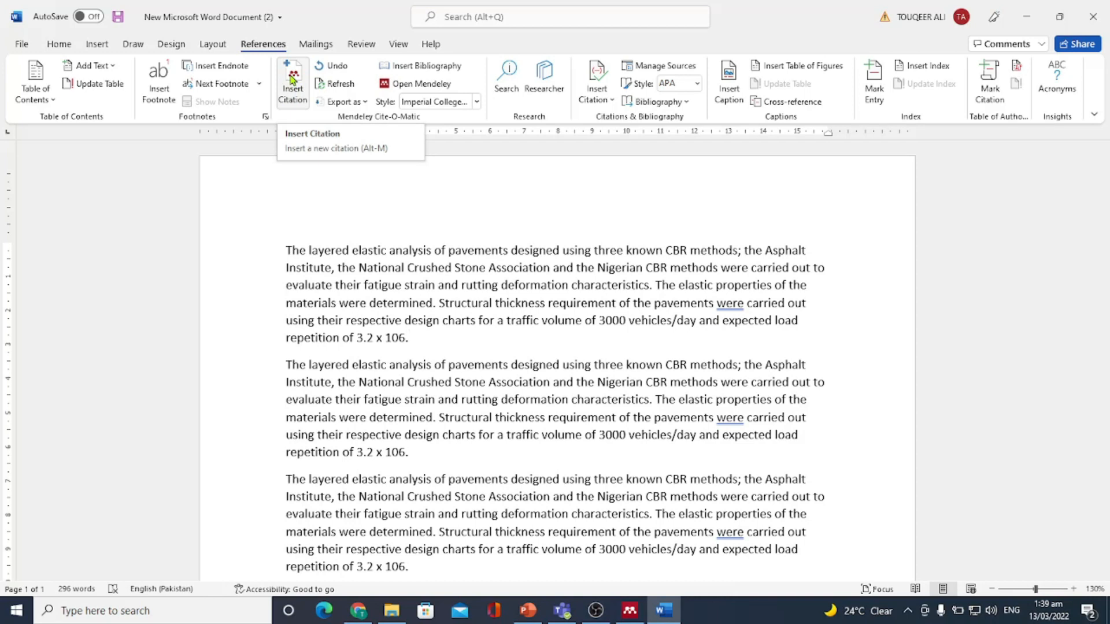
{"action": "left_click", "coordinate": [292, 79]}
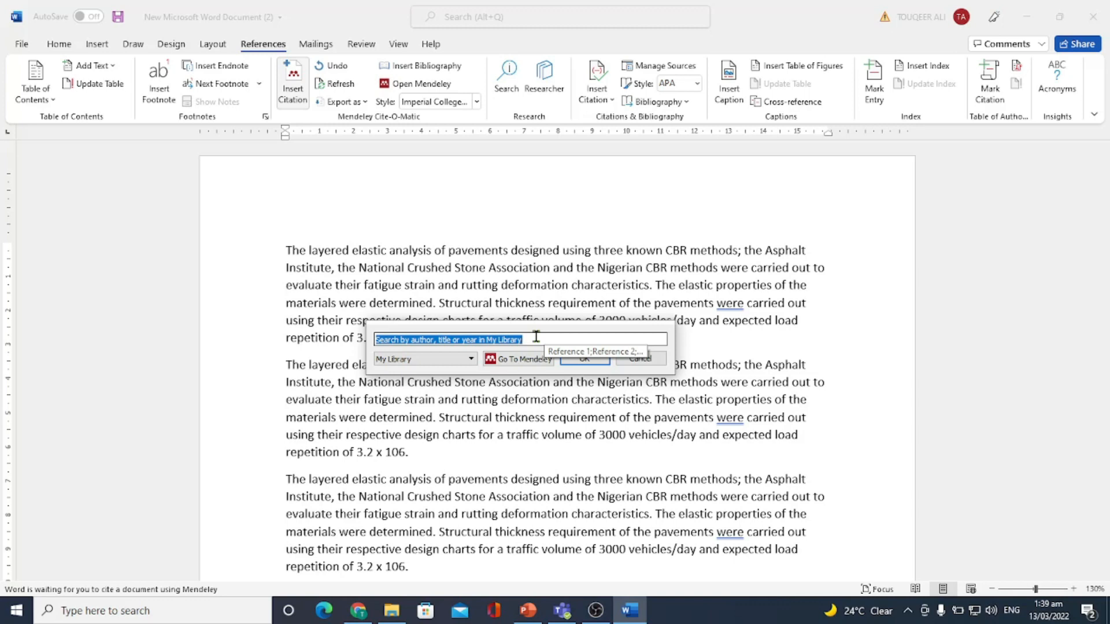
{"action": "type", "text": "CB"}
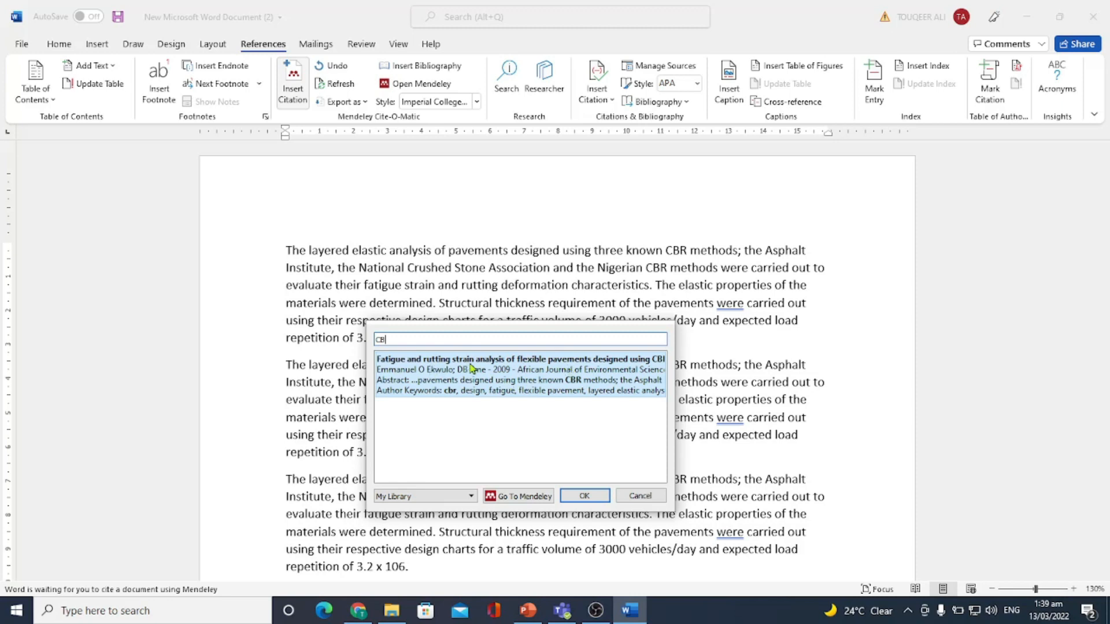
{"action": "double_click", "coordinate": [473, 368]}
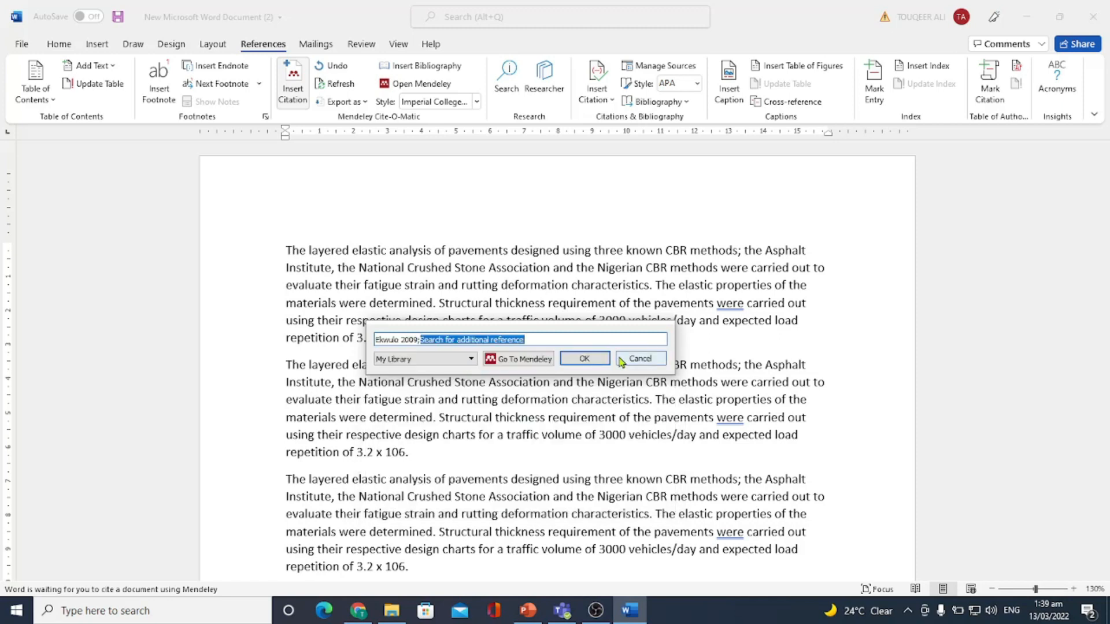
{"action": "left_click", "coordinate": [584, 359]}
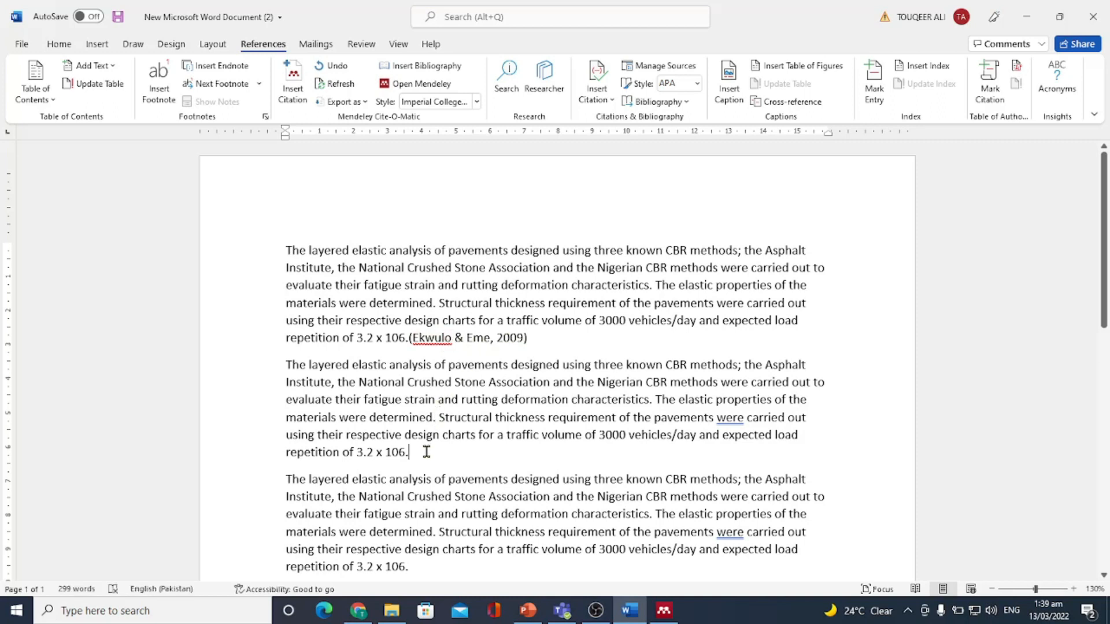
Cite the 2017 paper on thermal performance of cool pavement material at the end of the second paragraph, searching Mendeley for A
{"action": "left_click_drag", "start_coordinate": [413, 452], "coordinate": [290, 368]}
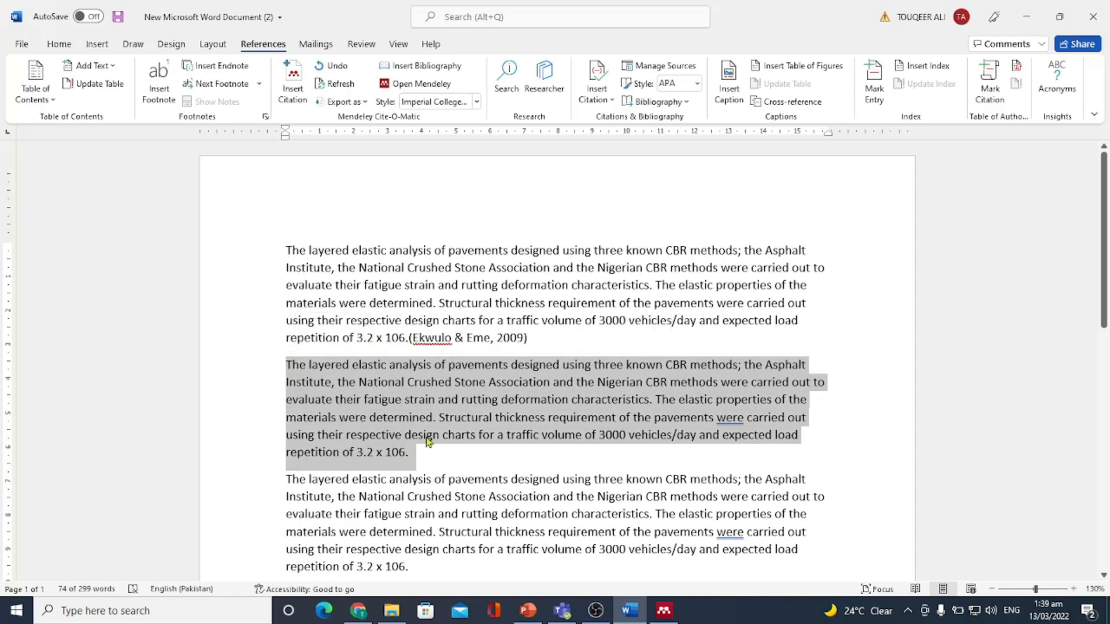
{"action": "left_click", "coordinate": [421, 456]}
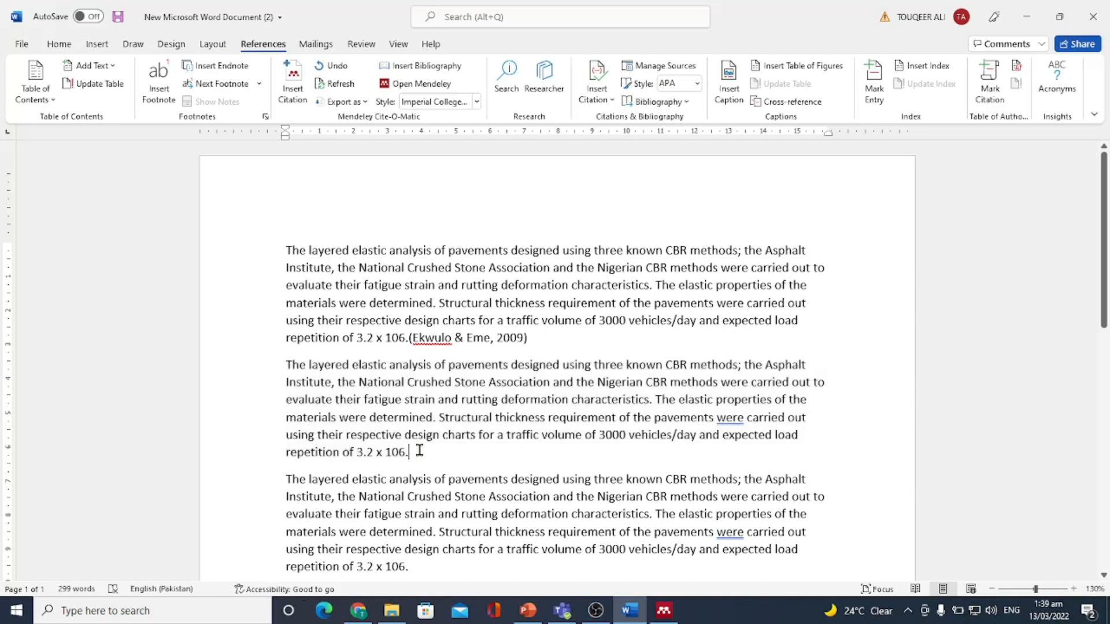
{"action": "left_click", "coordinate": [293, 87]}
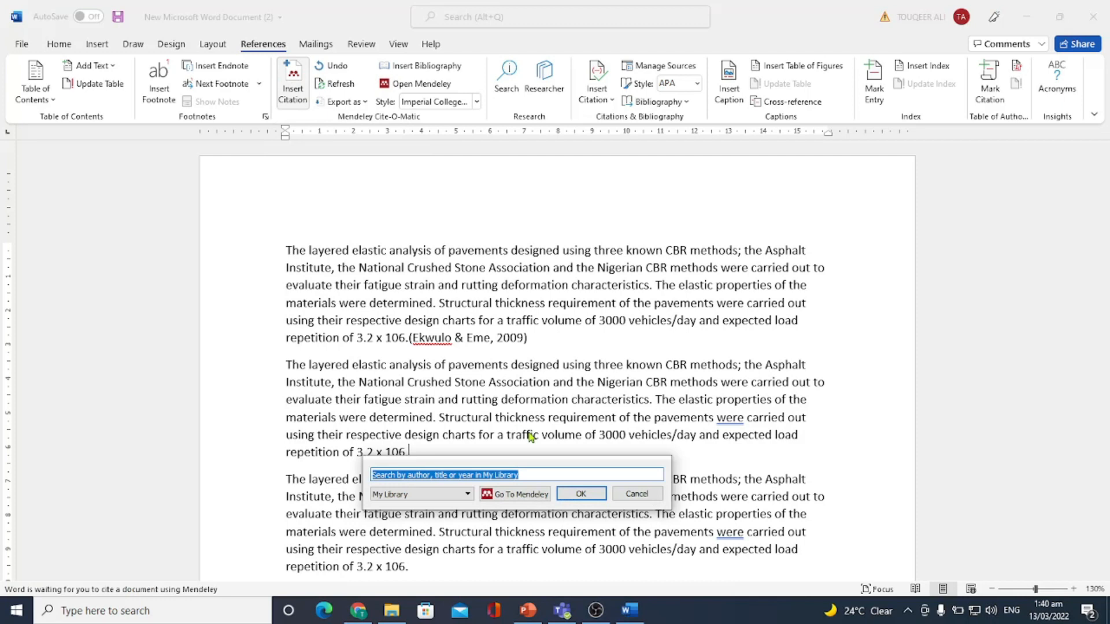
{"action": "type", "text": "A"}
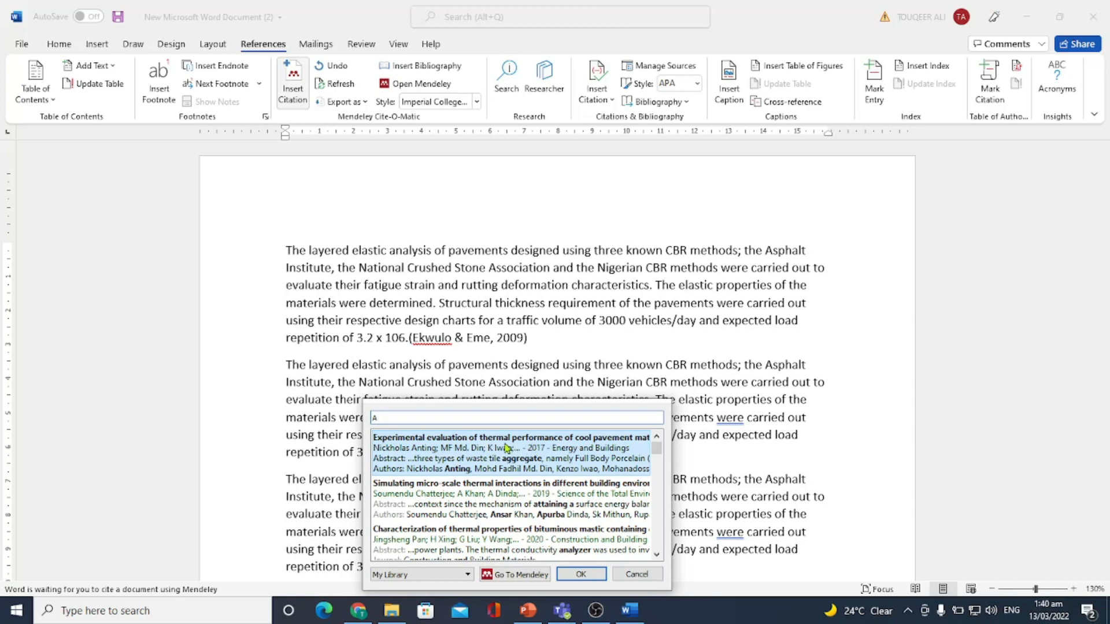
{"action": "left_click", "coordinate": [506, 448]}
{"action": "left_click", "coordinate": [577, 439]}
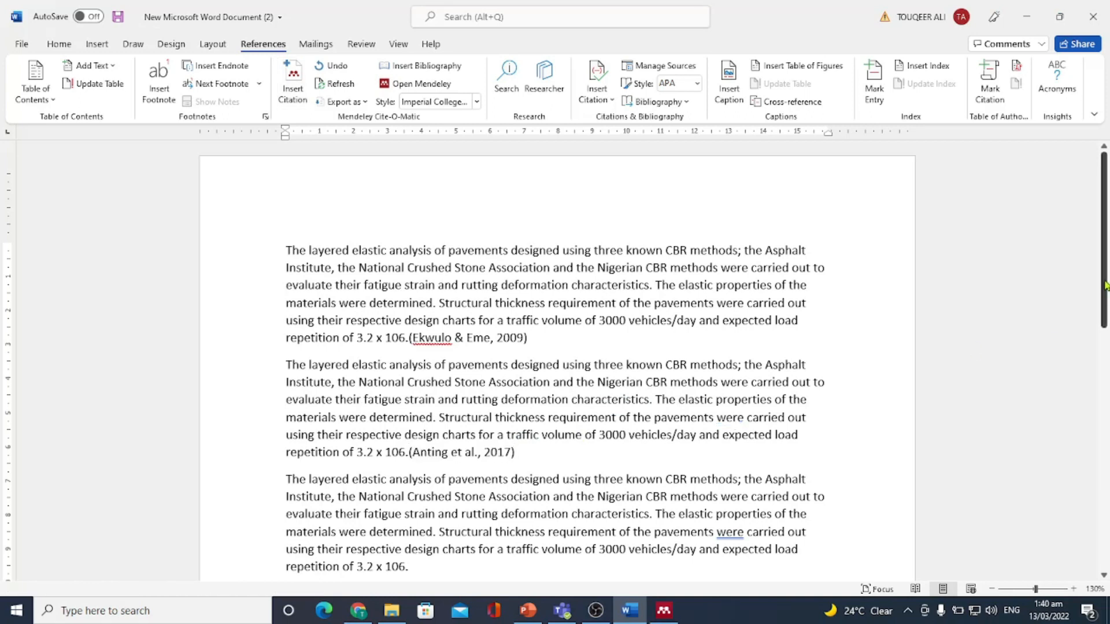
Cite the 2019 paper on asphalt binder modified with cup lump rubber after the third paragraph, searching Mendeley for Y
{"action": "scroll", "coordinate": [1106, 284], "scroll_direction": "down", "scroll_amount": 3}
{"action": "left_click", "coordinate": [418, 398]}
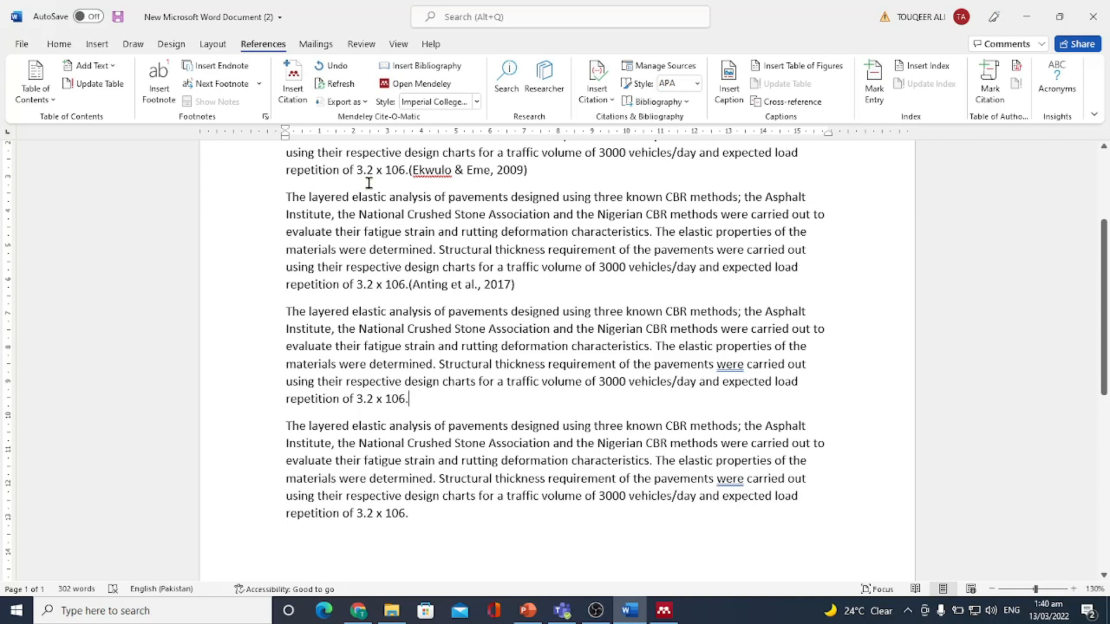
{"action": "left_click", "coordinate": [293, 81]}
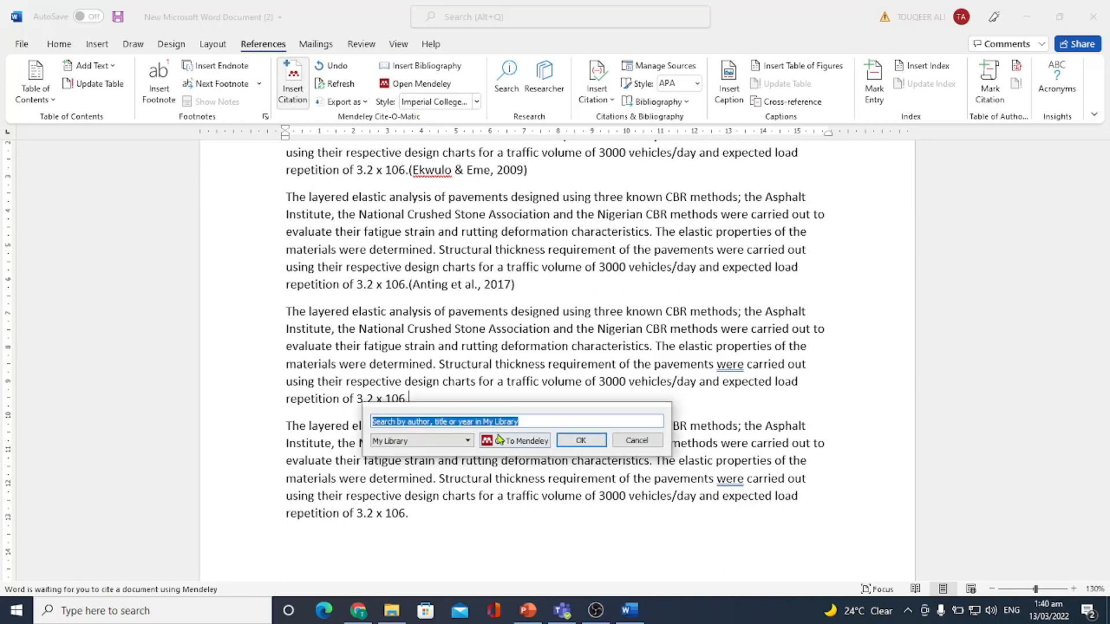
{"action": "type", "text": "Y"}
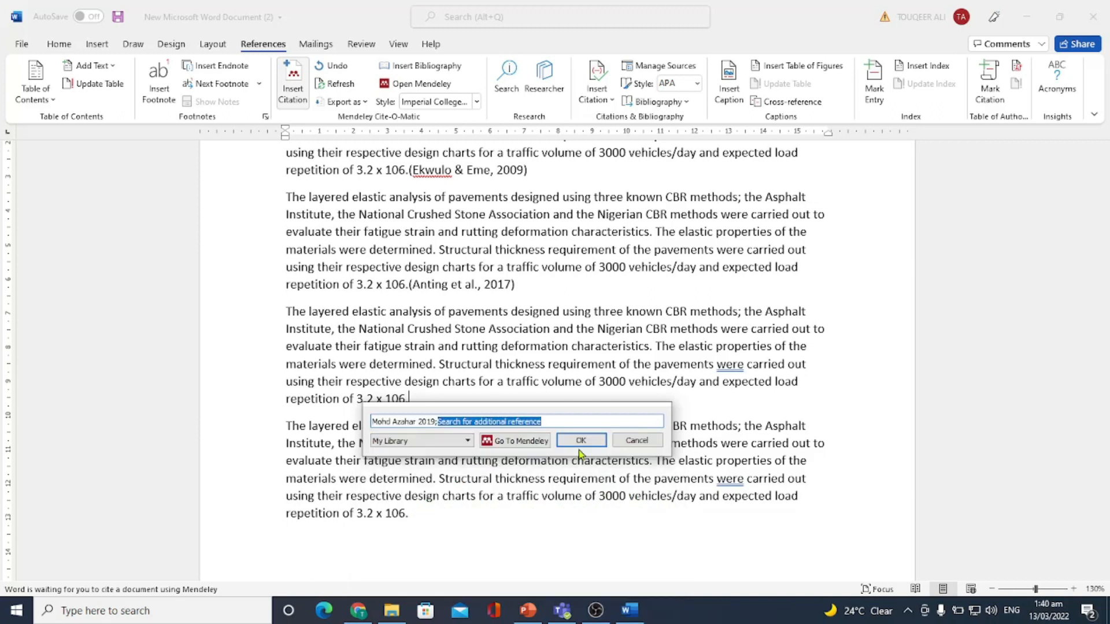
{"action": "left_click", "coordinate": [581, 441]}
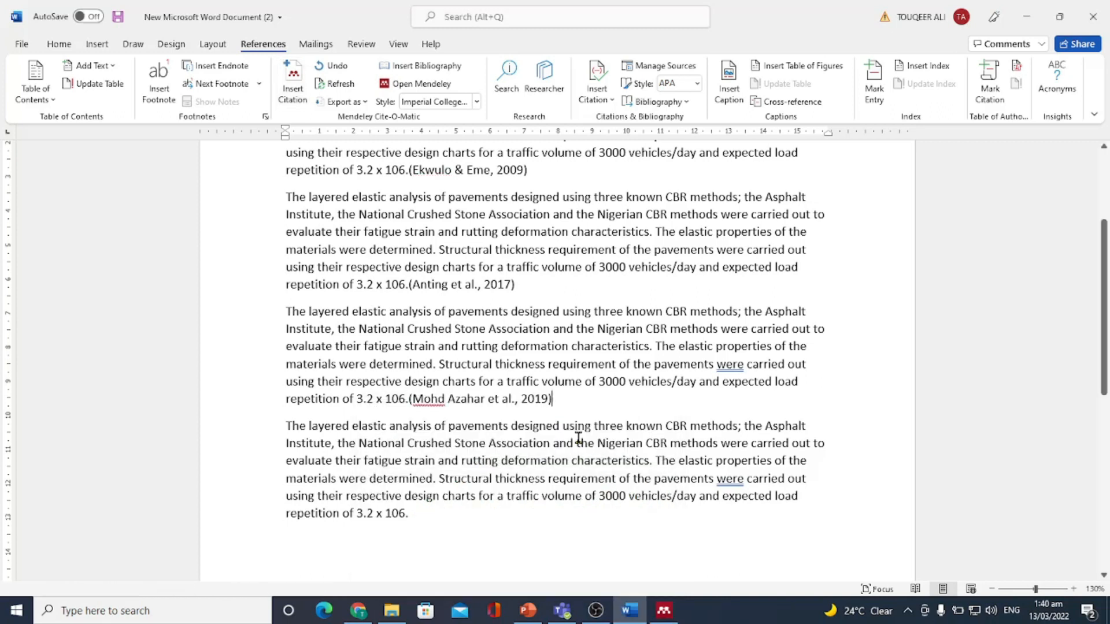
Cite the 2015 paper on cooling asphalt pavement by a highly oriented heat conduction structure after the fourth paragraph, searching Mendeley for U
{"action": "left_click", "coordinate": [419, 514]}
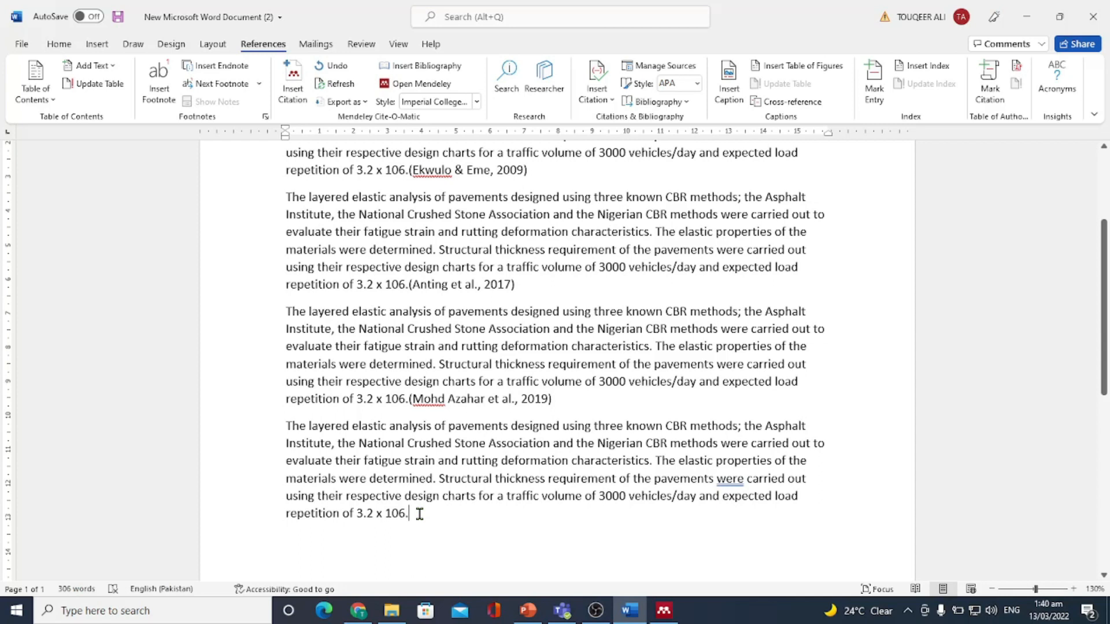
{"action": "left_click", "coordinate": [298, 88]}
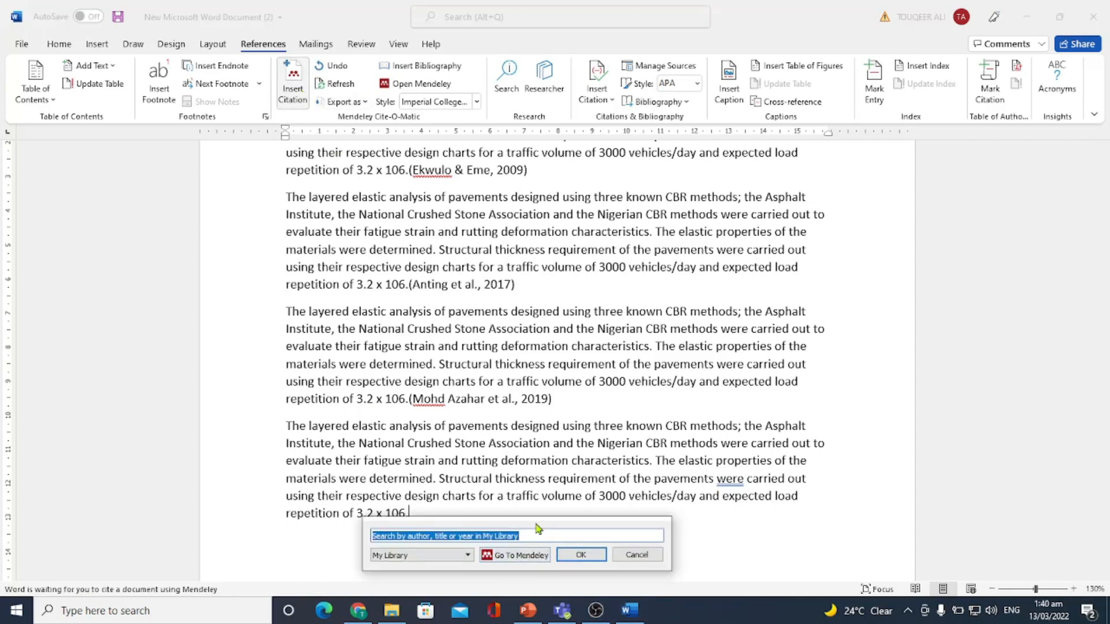
{"action": "type", "text": "U"}
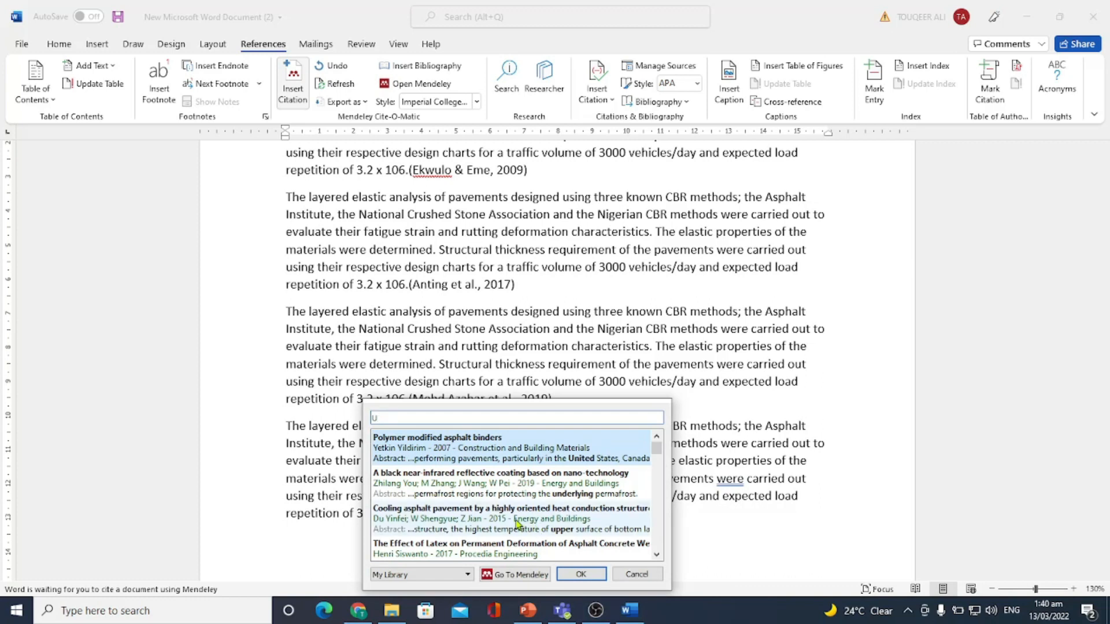
{"action": "left_click", "coordinate": [521, 526]}
{"action": "left_click", "coordinate": [598, 437]}
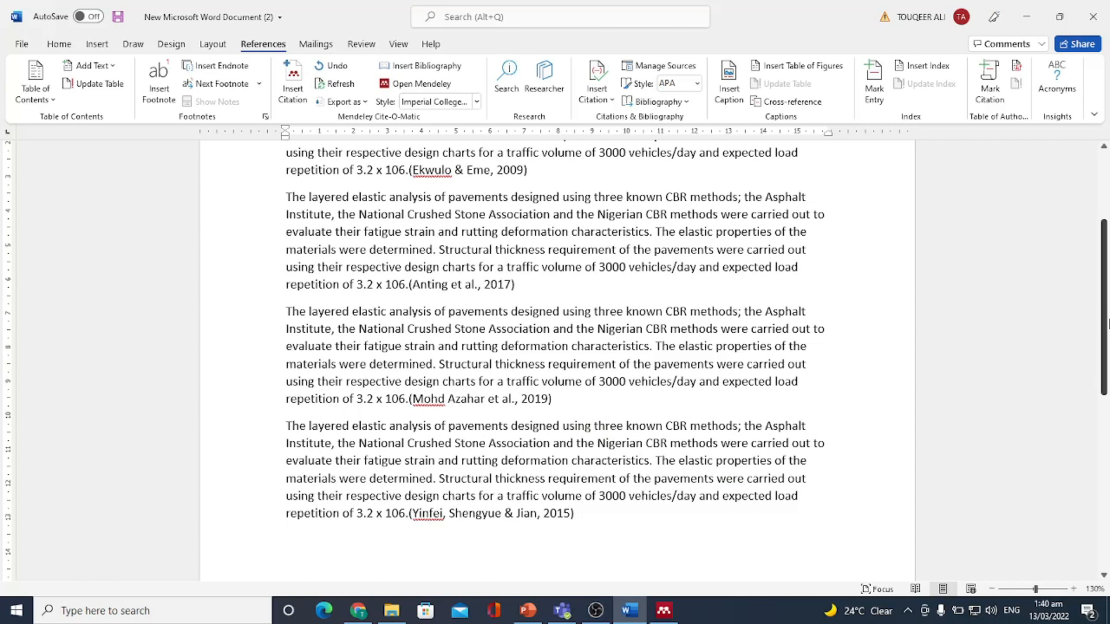
Add a REFRENCES heading below the last paragraph, leaving a blank line before it, and insert the Mendeley bibliography beneath it
{"action": "scroll", "coordinate": [1107, 324], "scroll_direction": "up", "scroll_amount": 2}
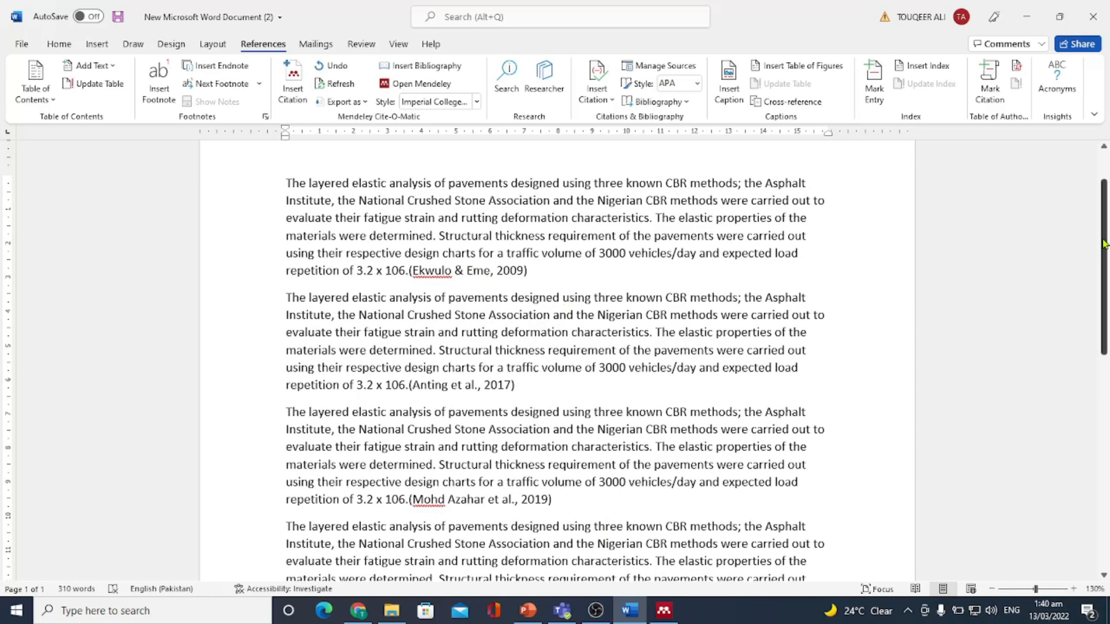
{"action": "left_click_drag", "start_coordinate": [1104, 242], "coordinate": [1107, 320]}
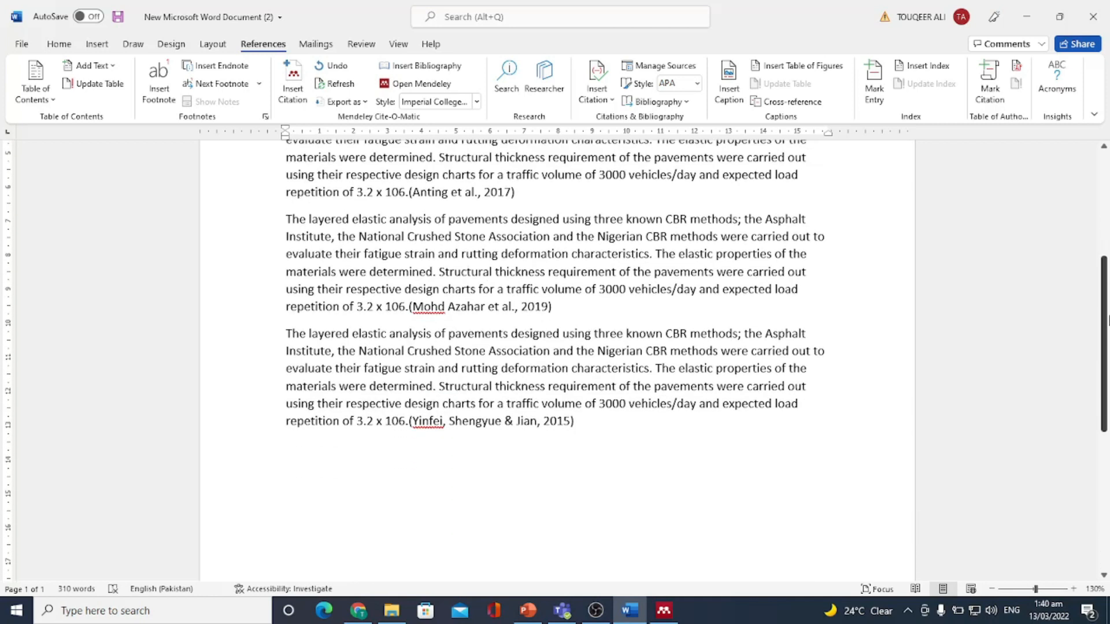
{"action": "left_click", "coordinate": [604, 426]}
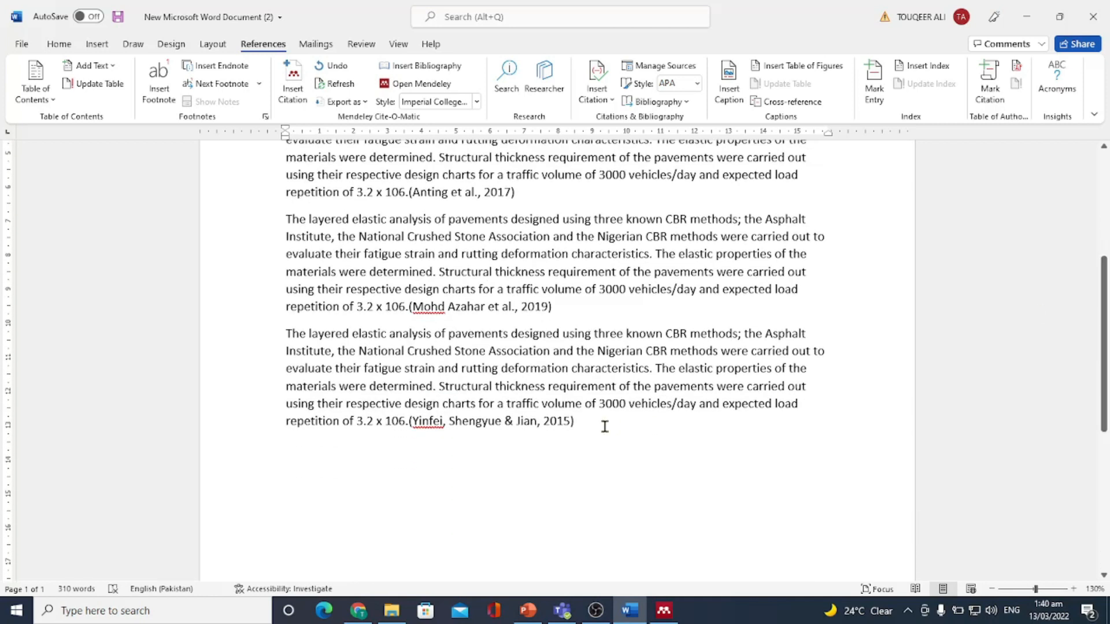
{"action": "key", "text": "Return"}
{"action": "key", "text": "Return"}
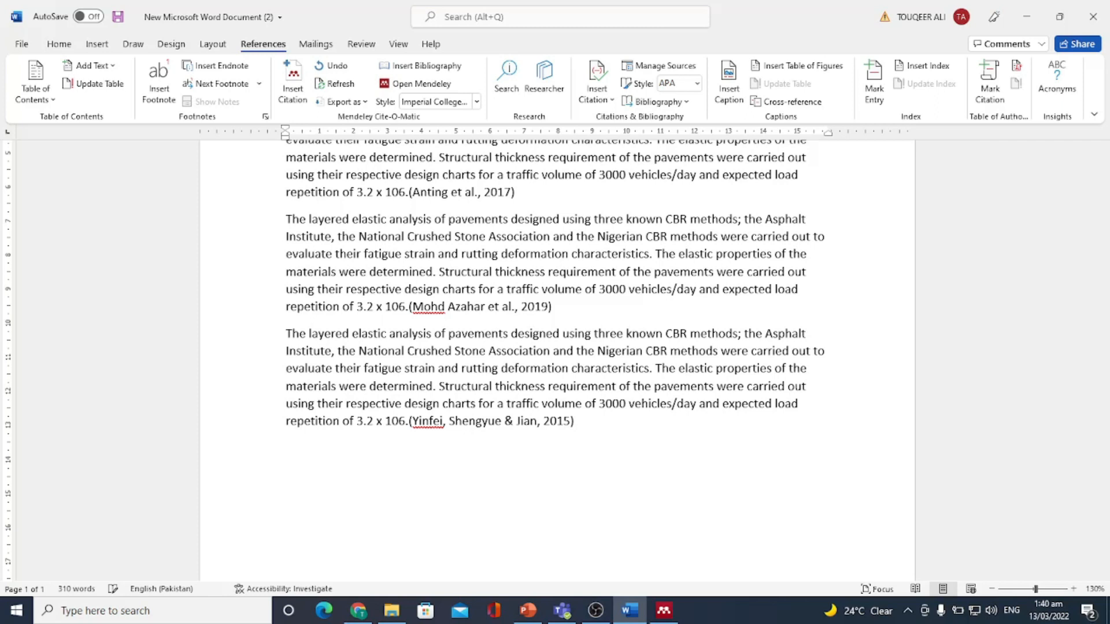
{"action": "type", "text": "REFRENCES"}
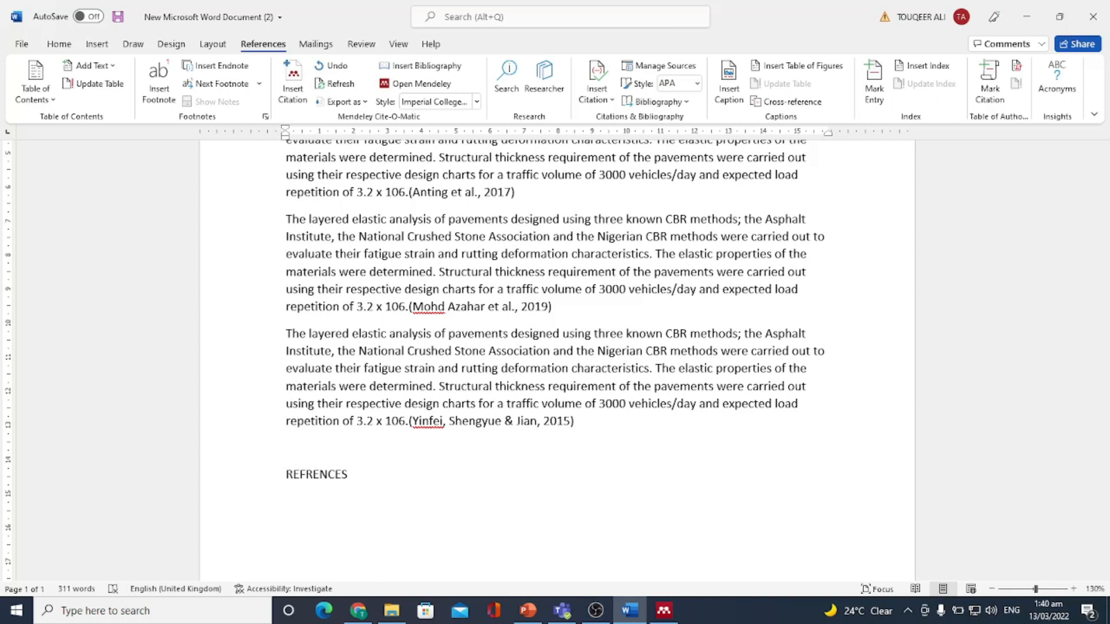
{"action": "key", "text": "Return"}
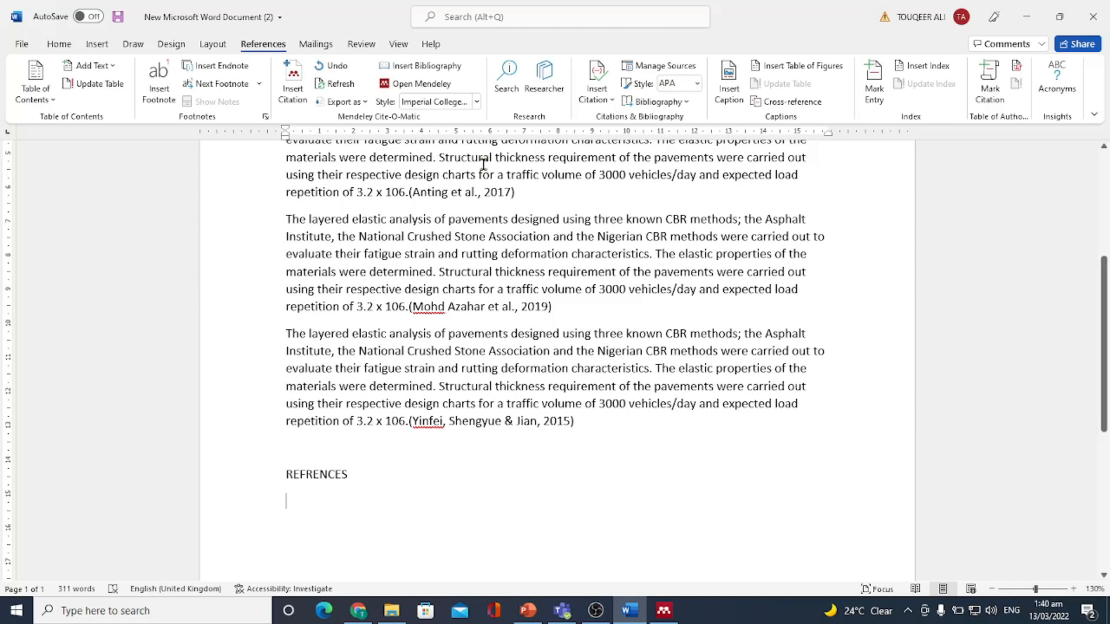
{"action": "left_click", "coordinate": [406, 70]}
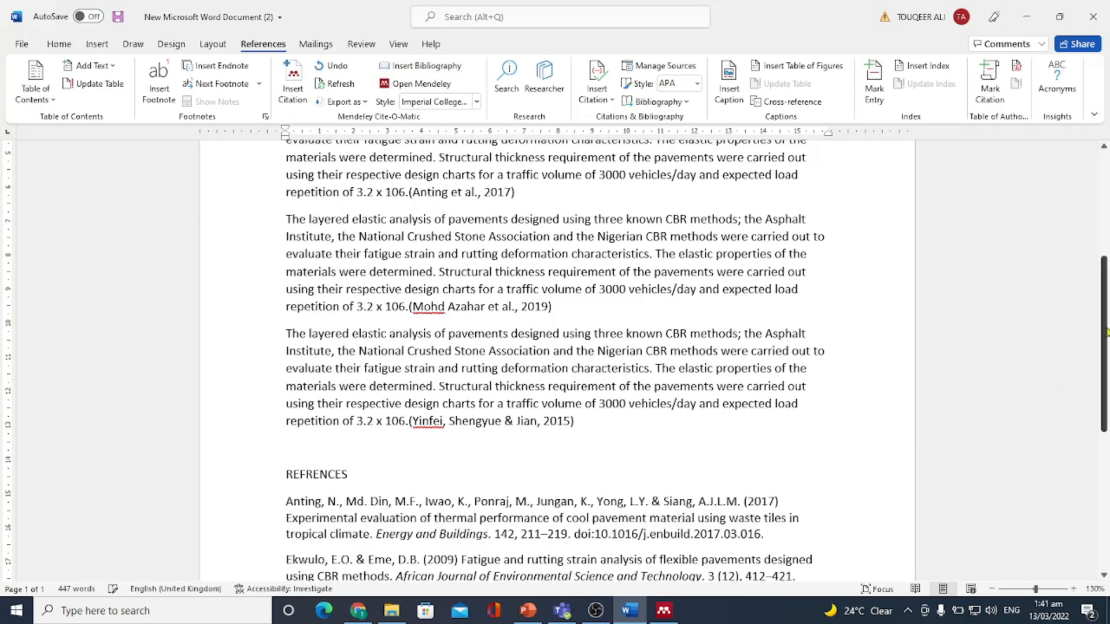
{"action": "left_click_drag", "start_coordinate": [1107, 333], "coordinate": [1108, 413]}
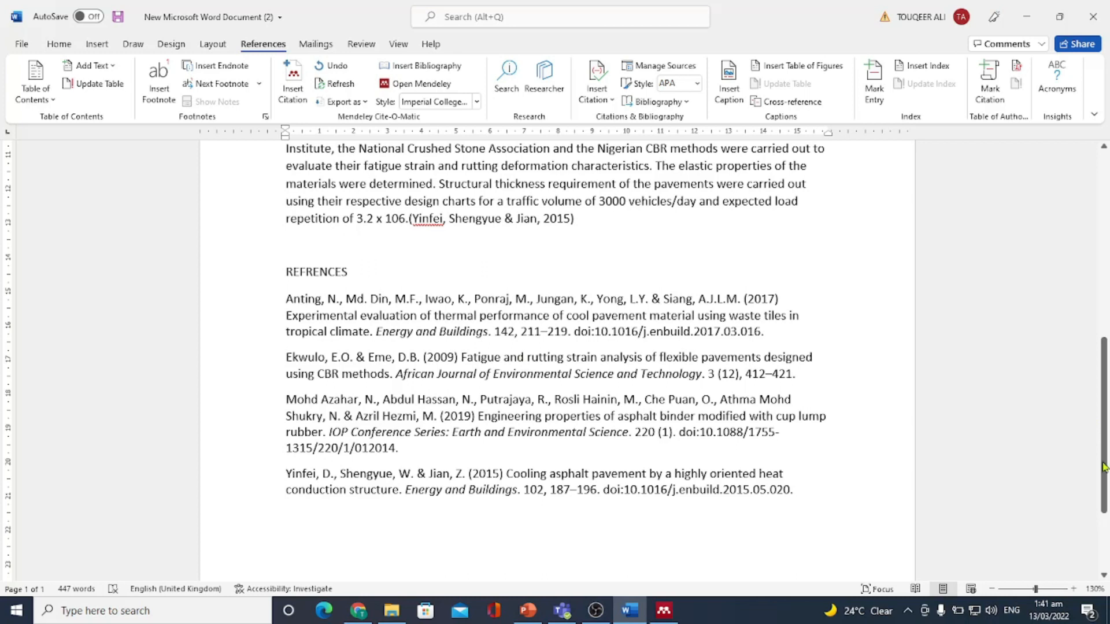
Return to the start of the document and look through the available Mendeley citation styles
{"action": "left_click_drag", "start_coordinate": [1106, 462], "coordinate": [1107, 266]}
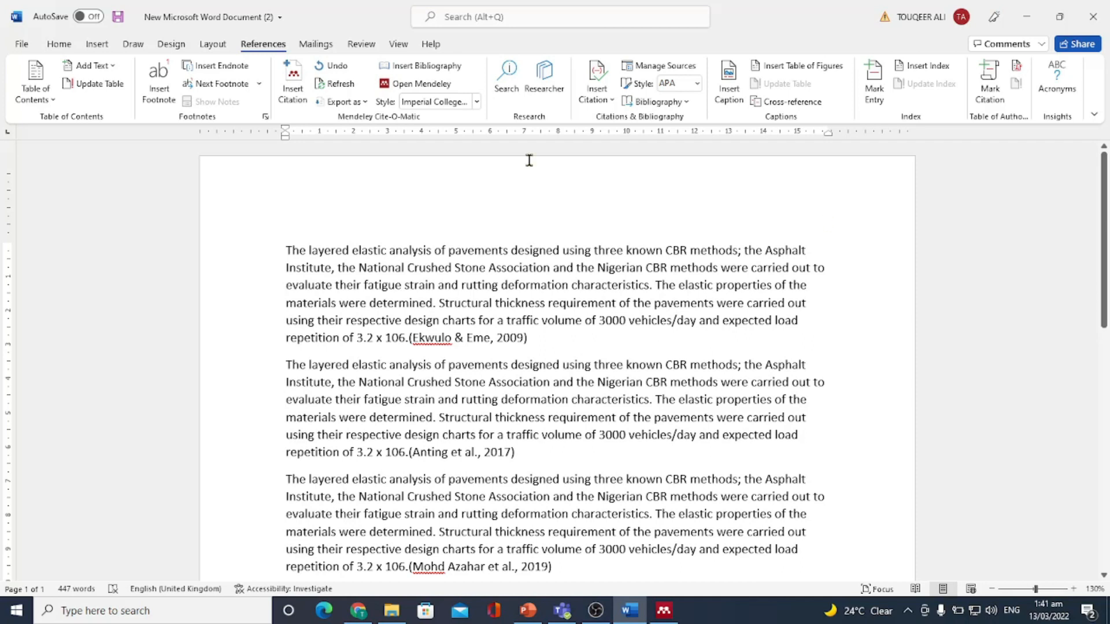
{"action": "left_click", "coordinate": [477, 102]}
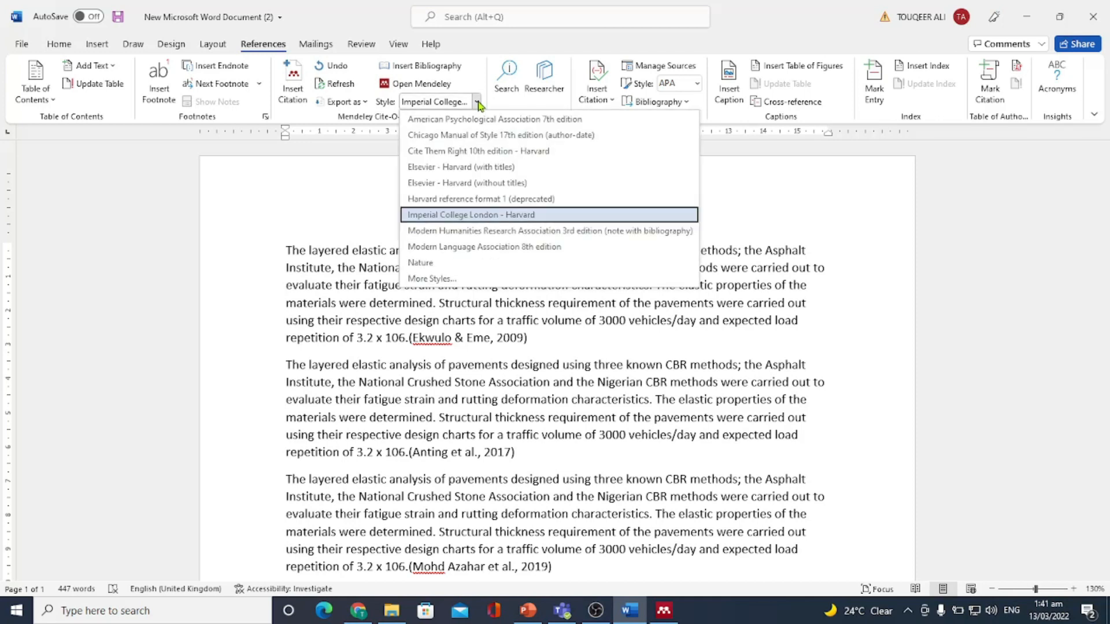
{"action": "left_click", "coordinate": [477, 102]}
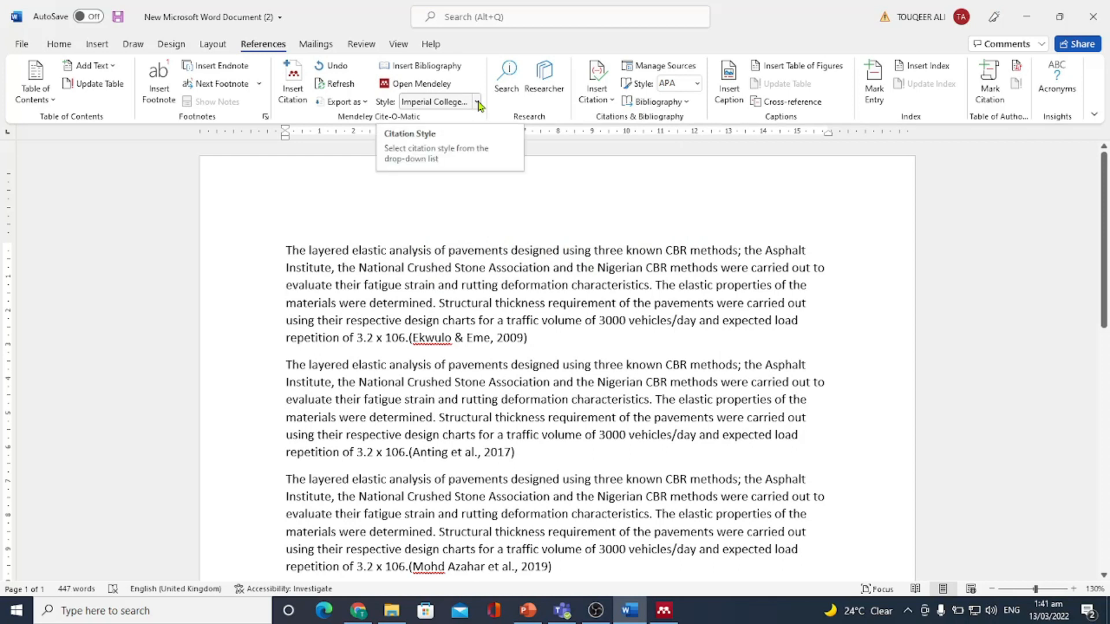
{"action": "left_click", "coordinate": [478, 103]}
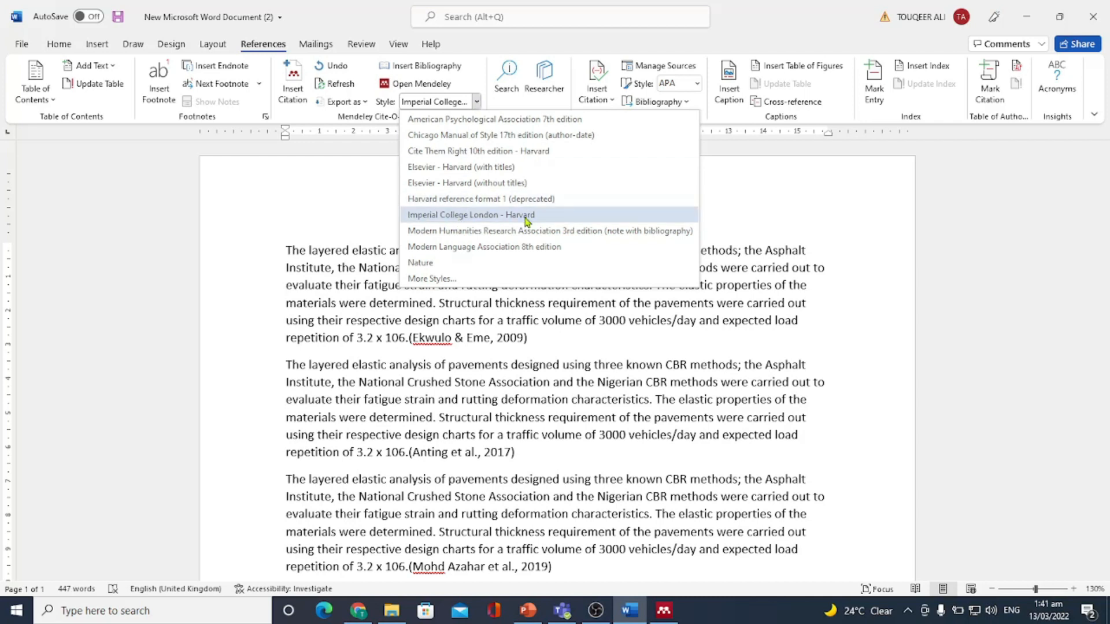
{"action": "left_click", "coordinate": [477, 103]}
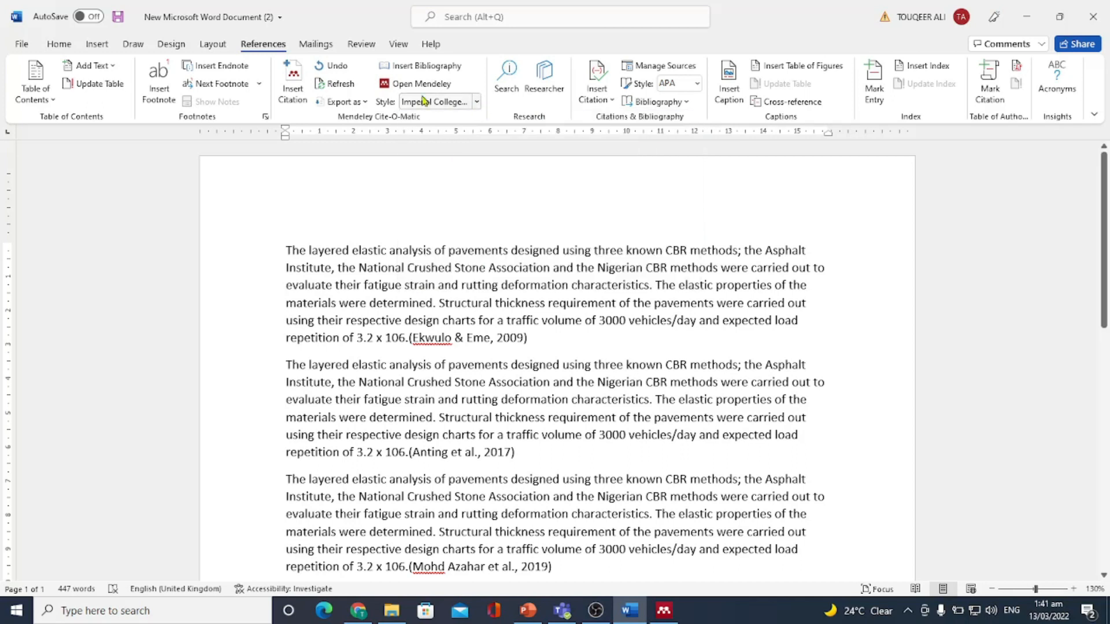
Search the additional Mendeley citation styles for IMPERIAL, select the Imperial College London - Harvard entry, and close the style manager
{"action": "left_click", "coordinate": [478, 103]}
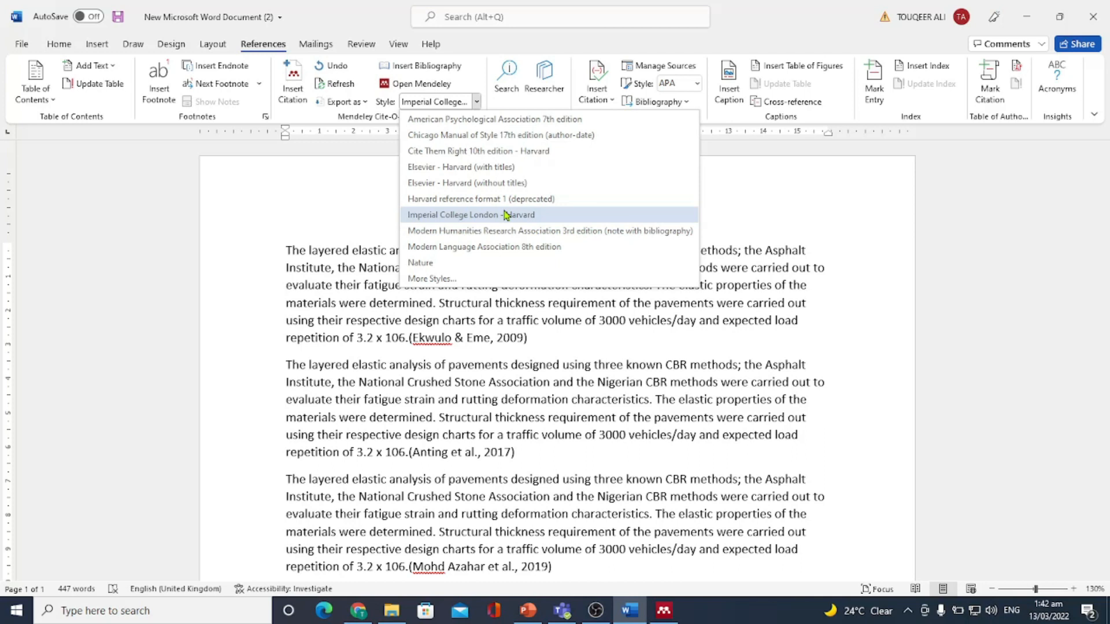
{"action": "left_click", "coordinate": [434, 279]}
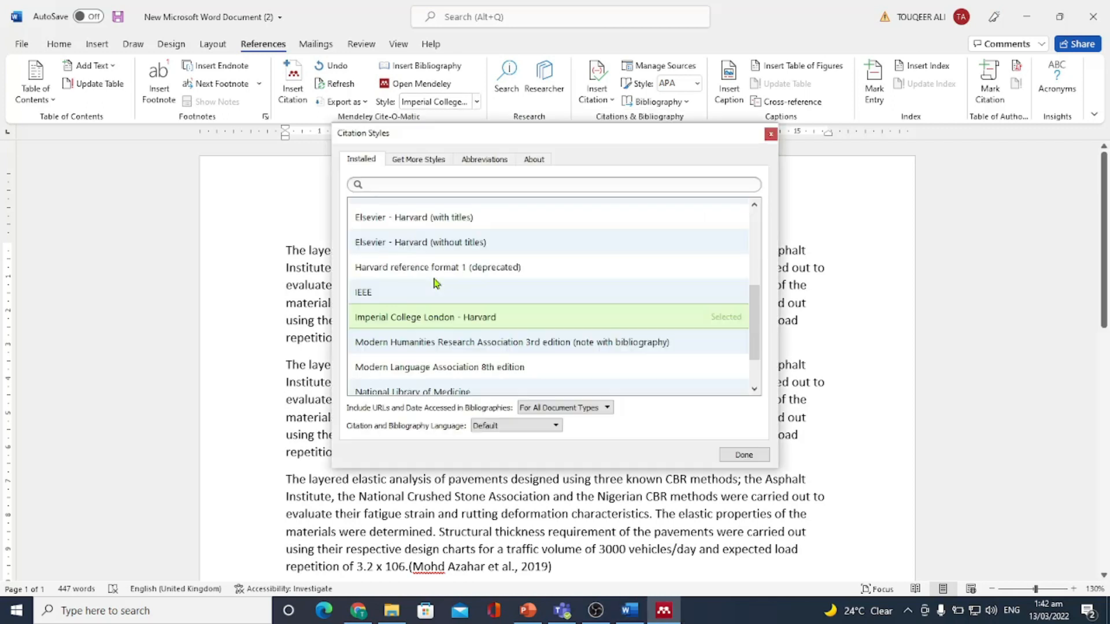
{"action": "left_click", "coordinate": [421, 166]}
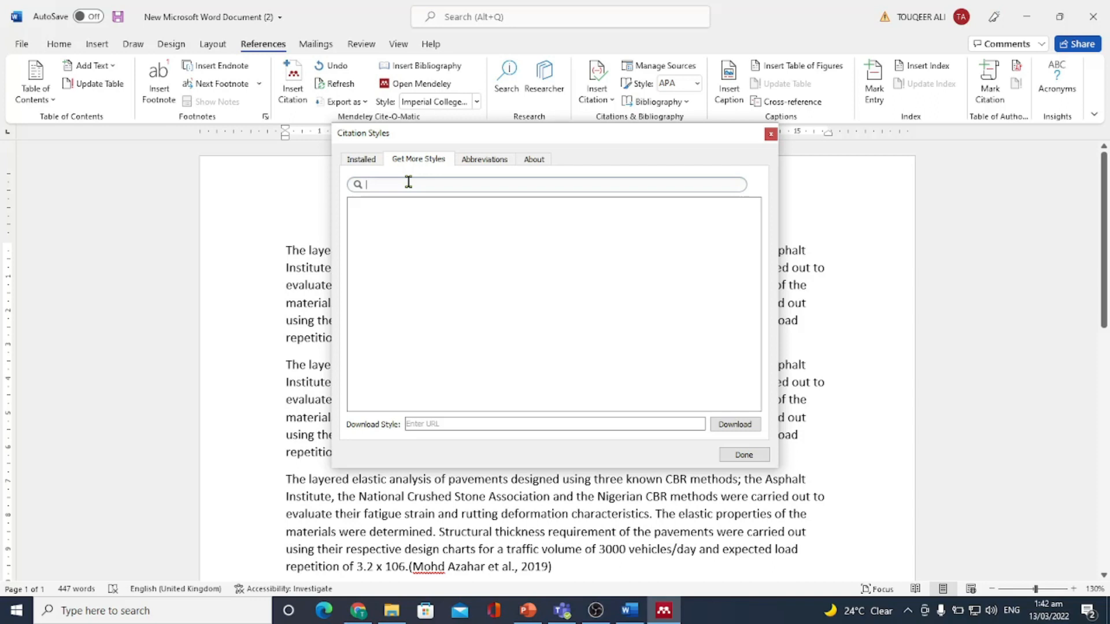
{"action": "left_click", "coordinate": [409, 182]}
{"action": "type", "text": "IM"}
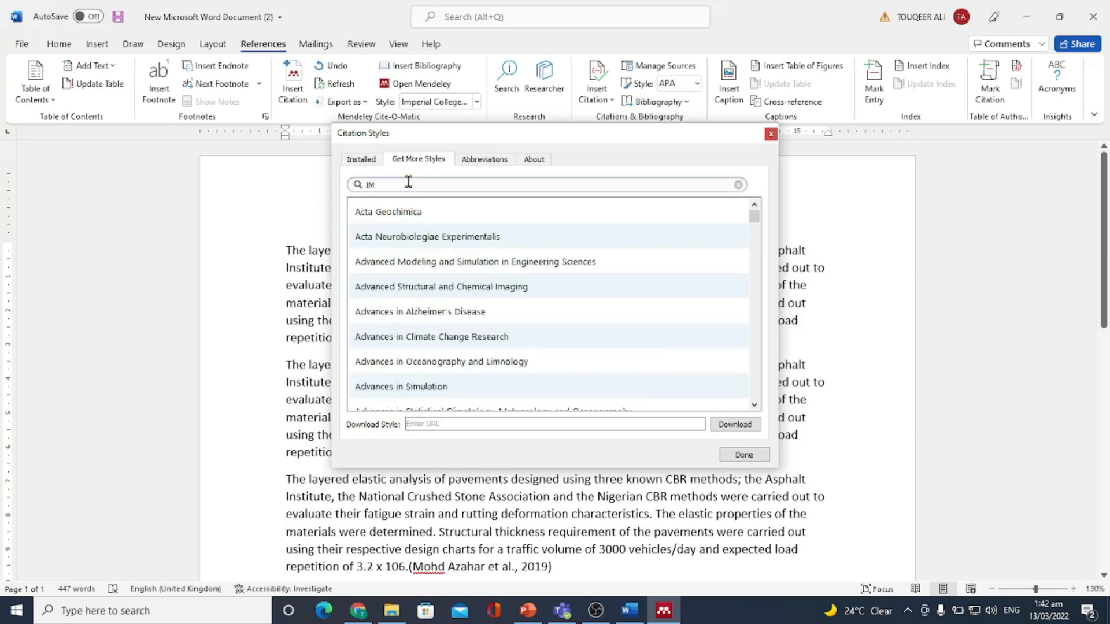
{"action": "type", "text": "PER"}
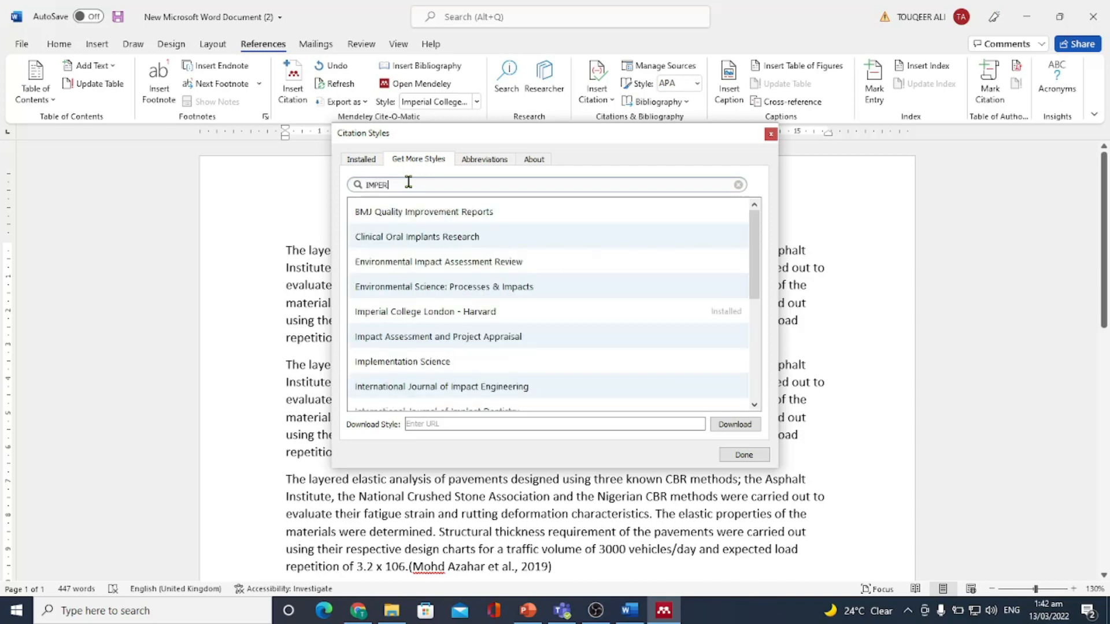
{"action": "type", "text": "IAL"}
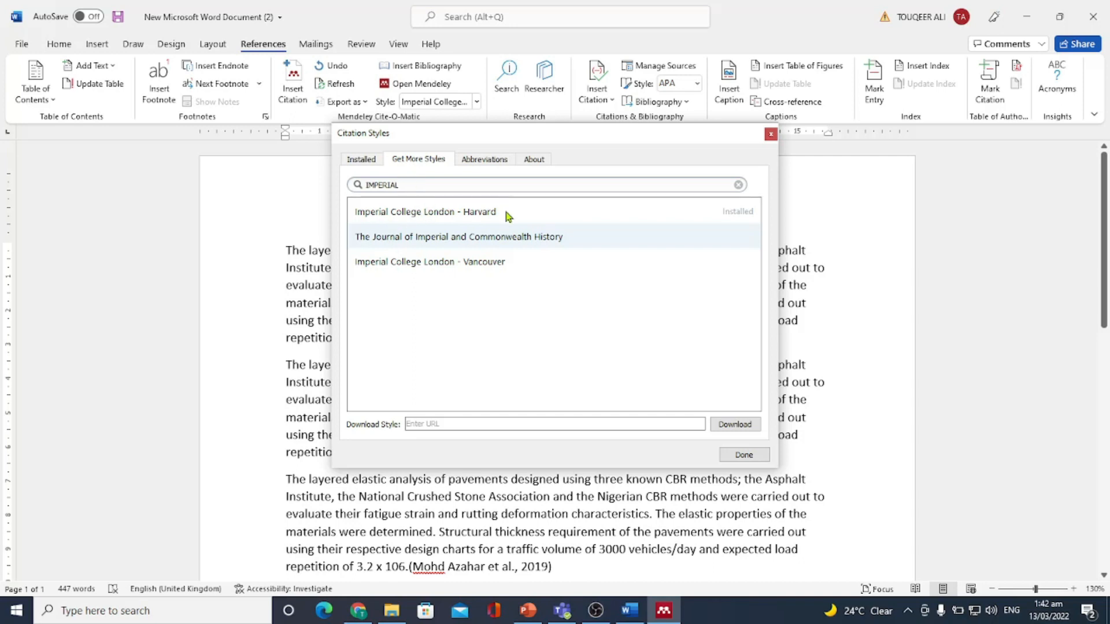
{"action": "left_click", "coordinate": [470, 218]}
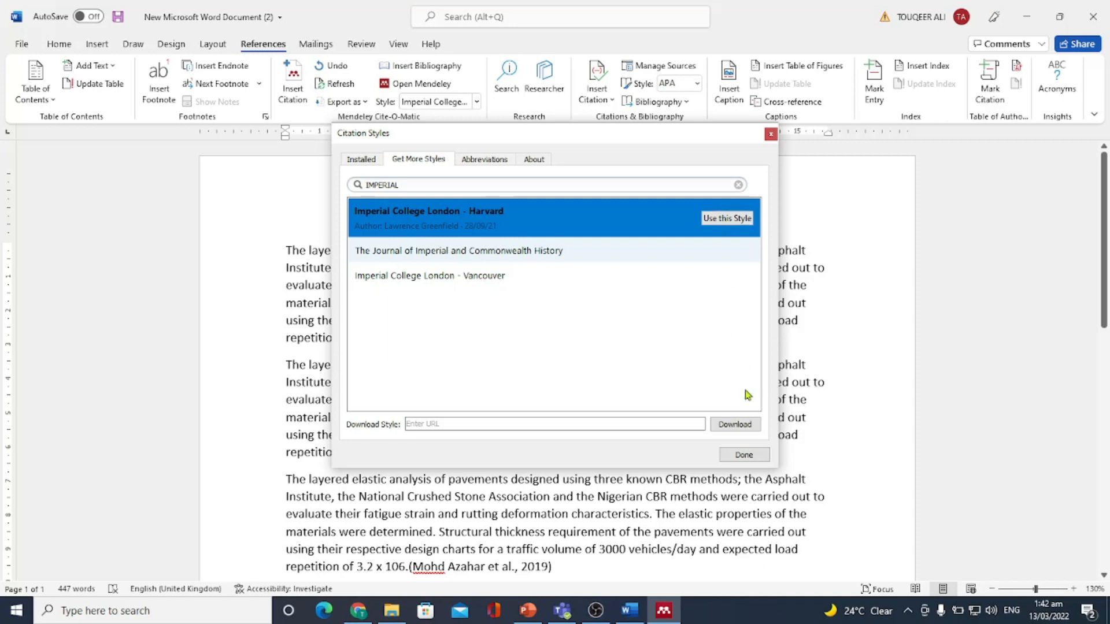
{"action": "left_click", "coordinate": [771, 134]}
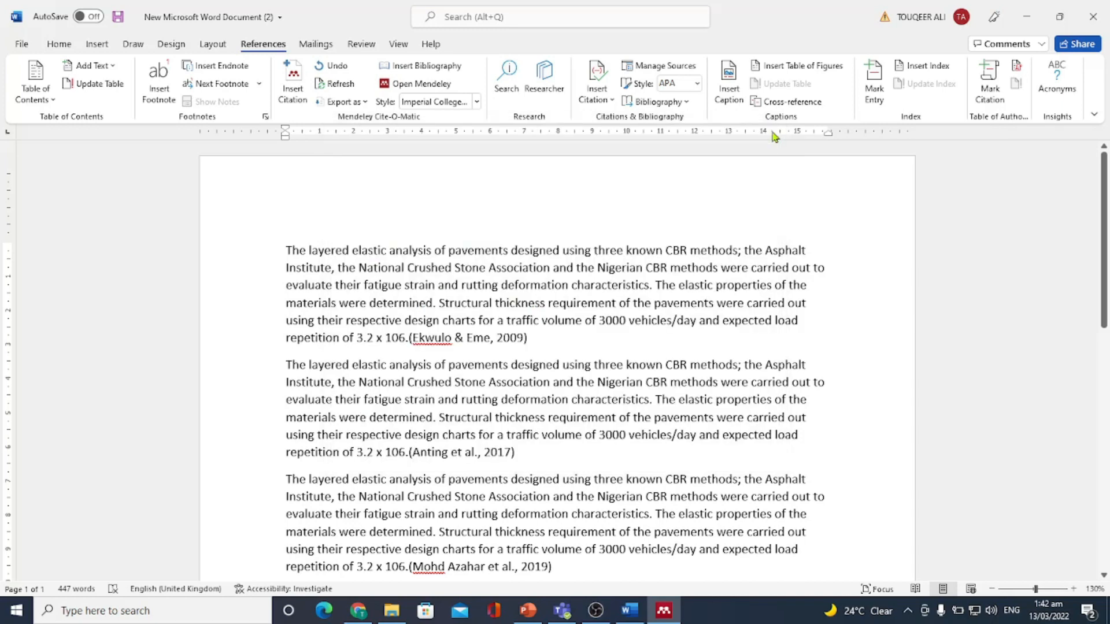
{"action": "left_click", "coordinate": [477, 102]}
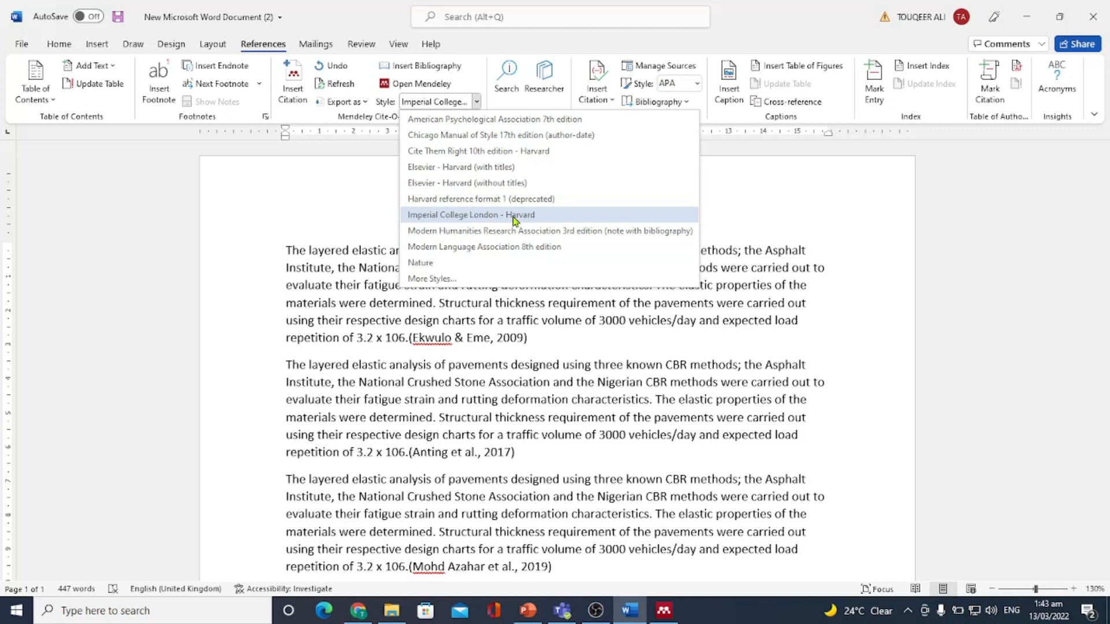
{"action": "left_click", "coordinate": [538, 335]}
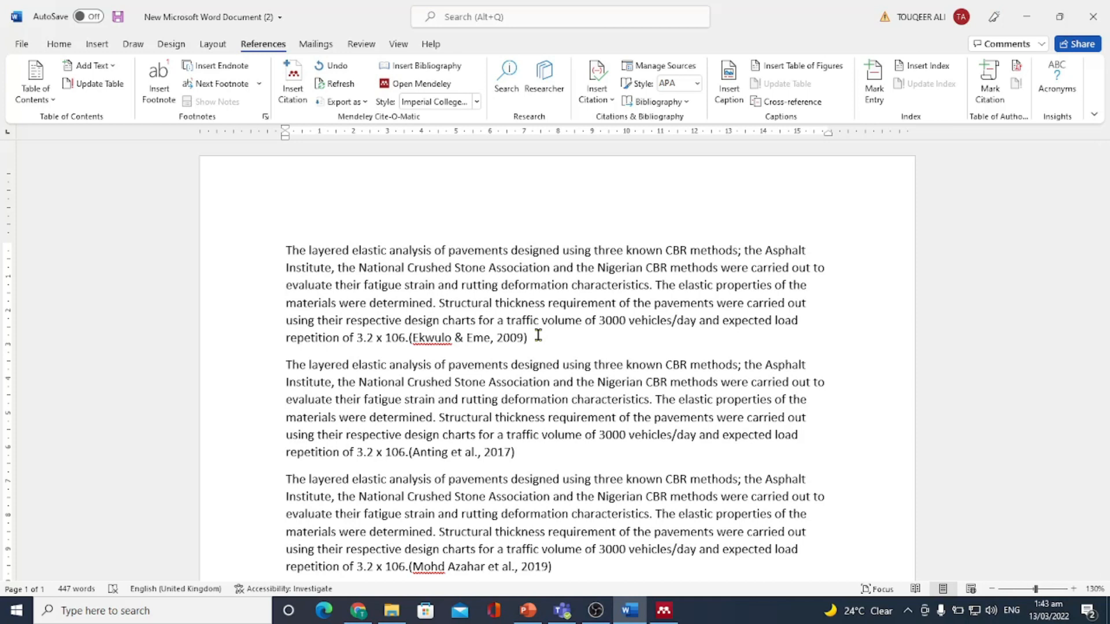
{"action": "mouse_move", "coordinate": [1108, 231]}
{"action": "left_mouse_down"}
{"action": "mouse_move", "coordinate": [1108, 425]}
{"action": "mouse_move", "coordinate": [1108, 249]}
{"action": "left_mouse_up"}
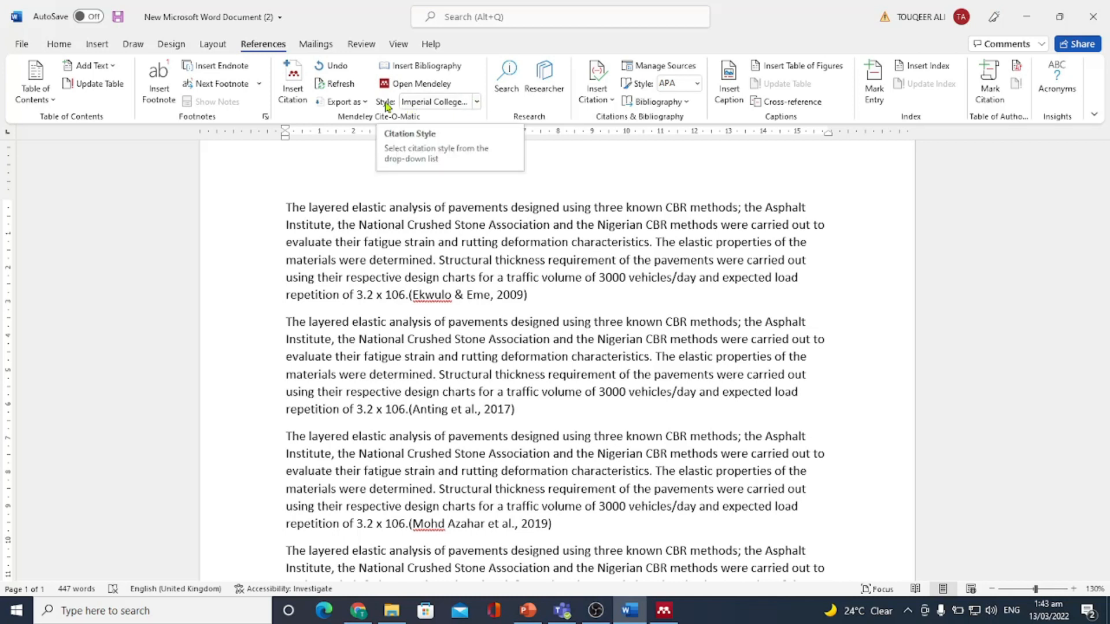
Change the Mendeley citation style of the document to IEEE from the installed styles
{"action": "left_click", "coordinate": [476, 102]}
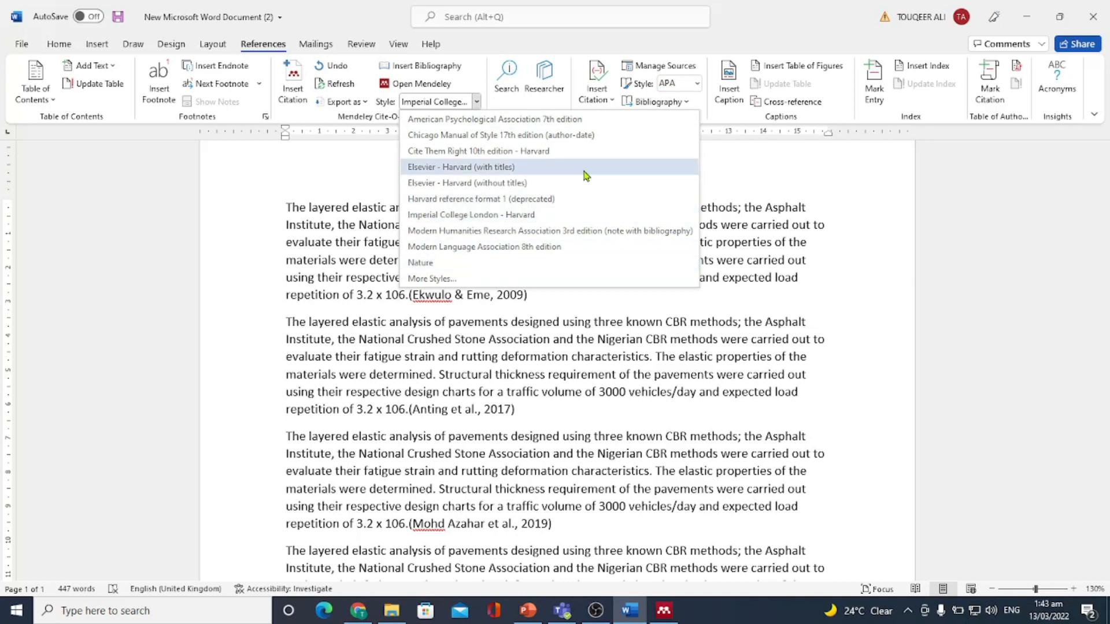
{"action": "key", "text": "Up"}
{"action": "key", "text": "Up"}
{"action": "key", "text": "Up"}
{"action": "key", "text": "Up"}
{"action": "key", "text": "Up"}
{"action": "key", "text": "Up"}
{"action": "key", "text": "Up"}
{"action": "key", "text": "Up"}
{"action": "key", "text": "Up"}
{"action": "key", "text": "Up"}
{"action": "key", "text": "Up"}
{"action": "key", "text": "Up"}
{"action": "key", "text": "Up"}
{"action": "key", "text": "Up"}
{"action": "key", "text": "Up"}
{"action": "key", "text": "Up"}
{"action": "key", "text": "Up"}
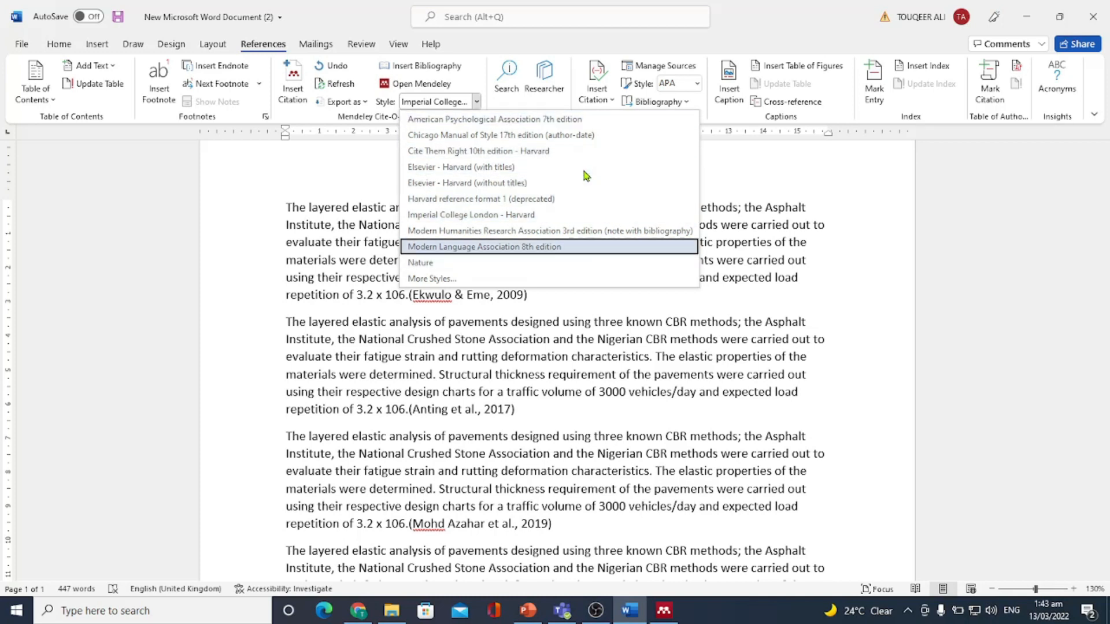
{"action": "key", "text": "Down"}
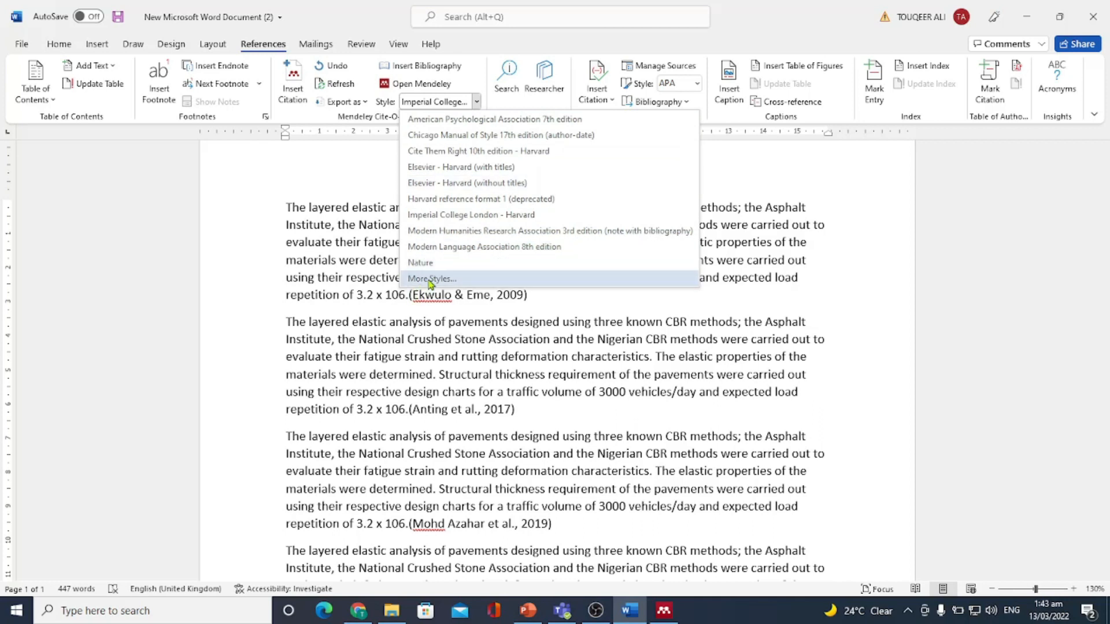
{"action": "left_click", "coordinate": [429, 279]}
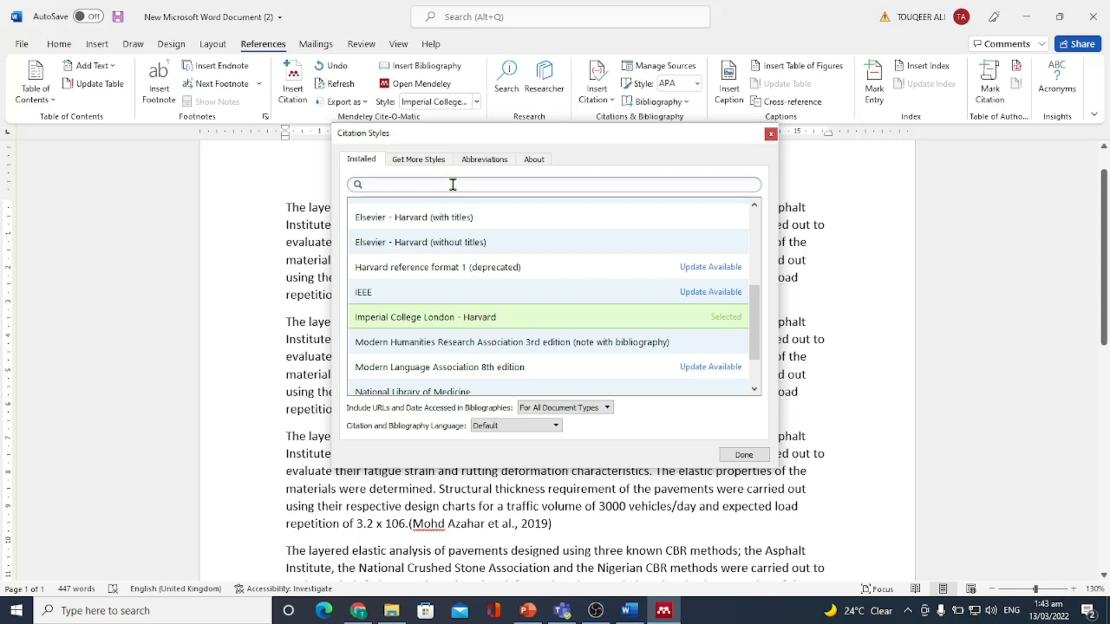
{"action": "left_click", "coordinate": [381, 295]}
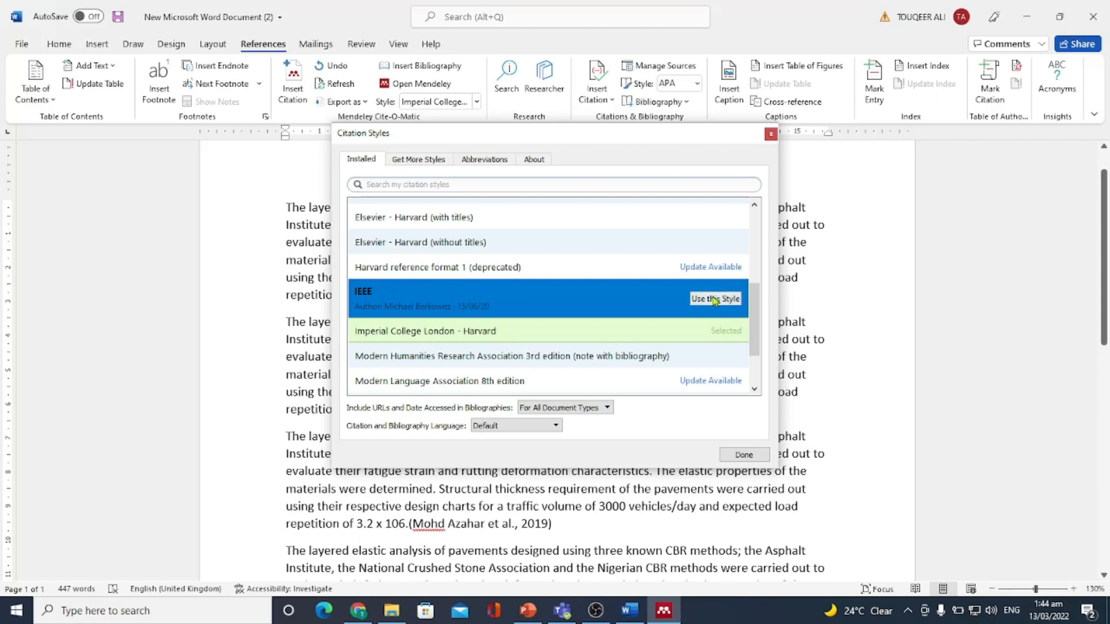
{"action": "left_click", "coordinate": [714, 299]}
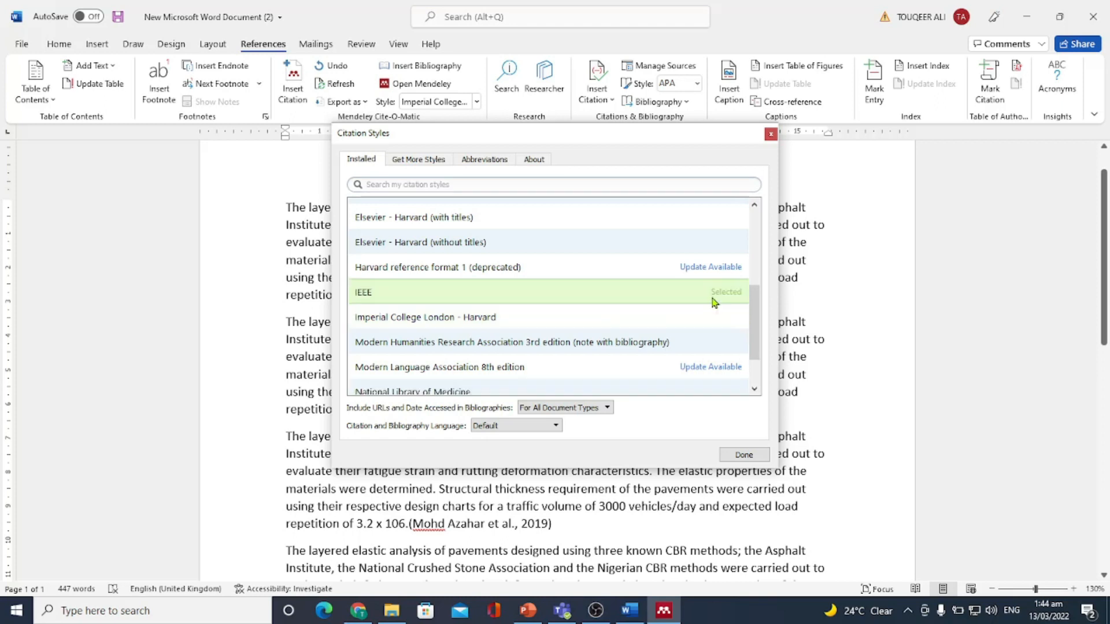
{"action": "left_click", "coordinate": [744, 455]}
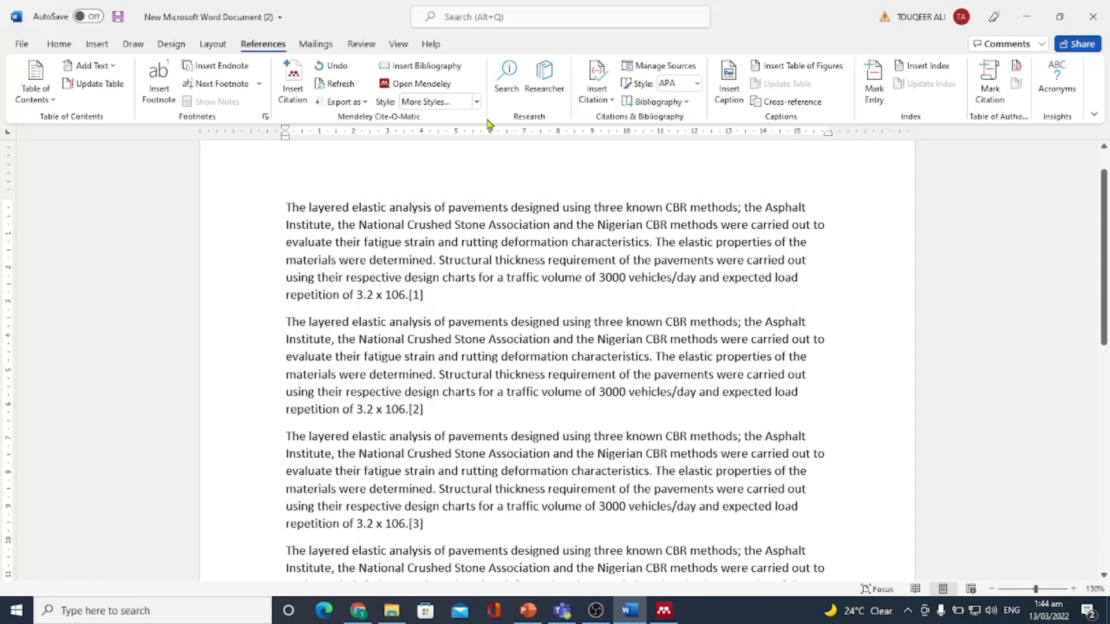
Examine the in-text citations after the paragraphs and the reference list formatted in IEEE style
{"action": "double_click", "coordinate": [414, 296]}
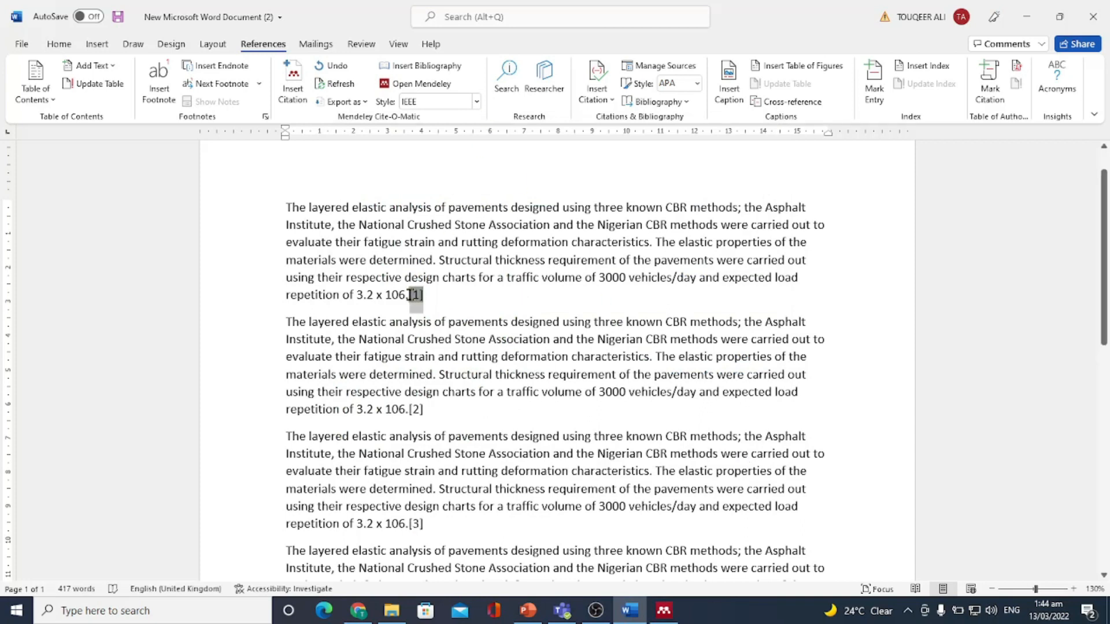
{"action": "double_click", "coordinate": [413, 410]}
{"action": "scroll", "coordinate": [1103, 319], "scroll_direction": "down", "scroll_amount": 4}
{"action": "left_click_drag", "start_coordinate": [1108, 322], "coordinate": [1108, 383]}
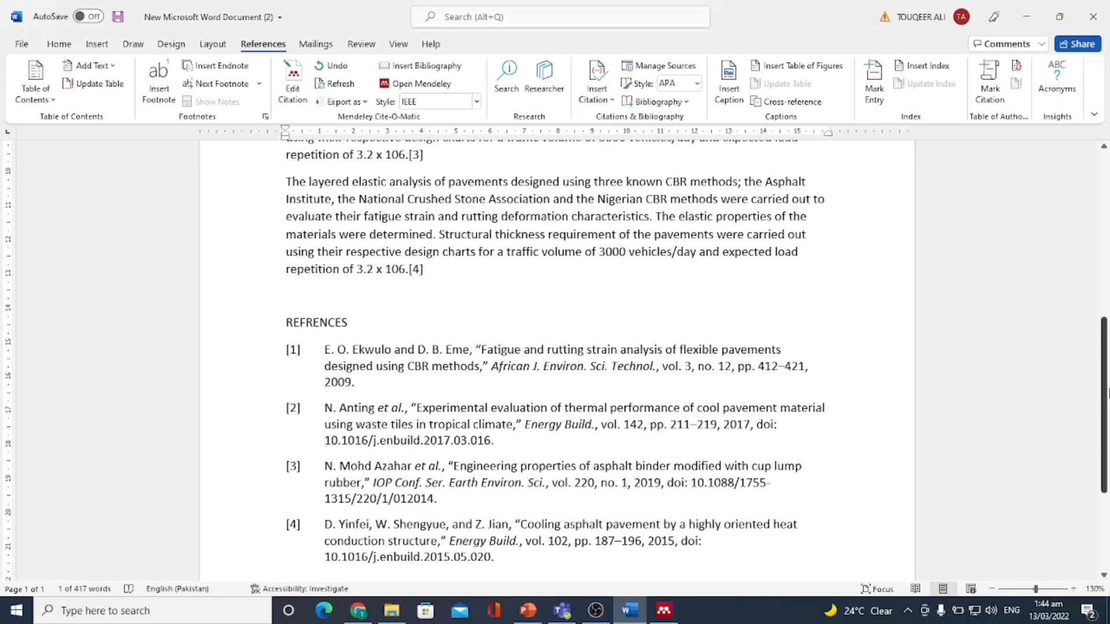
{"action": "left_click_drag", "start_coordinate": [1107, 392], "coordinate": [1109, 222]}
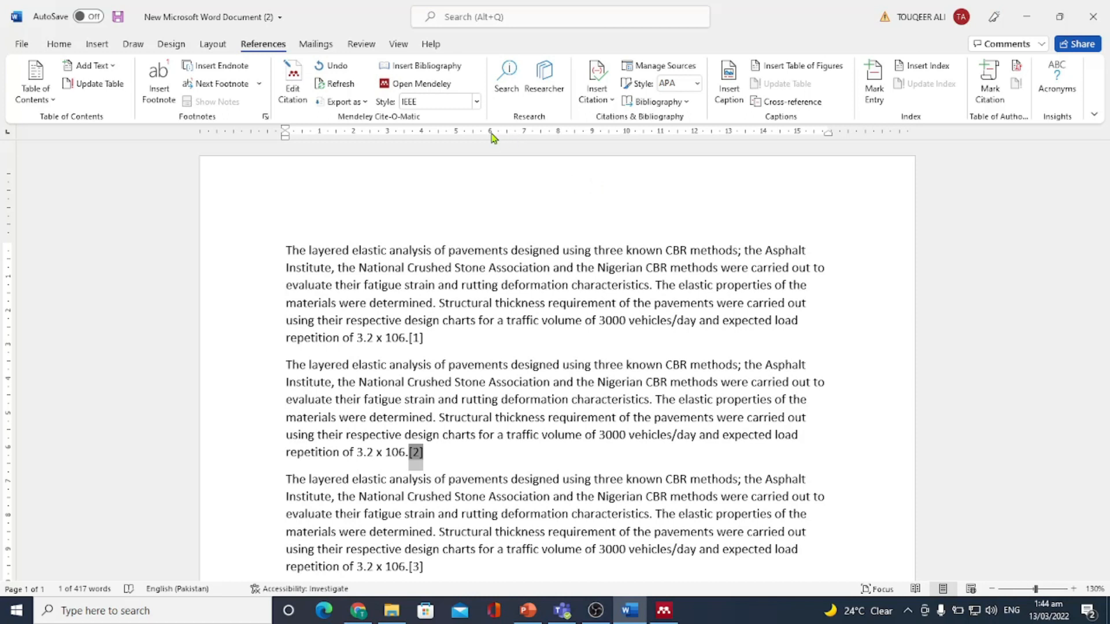
Switch the citation style back to Imperial College London - Harvard and review the in-text citations and reference list
{"action": "left_click", "coordinate": [478, 103]}
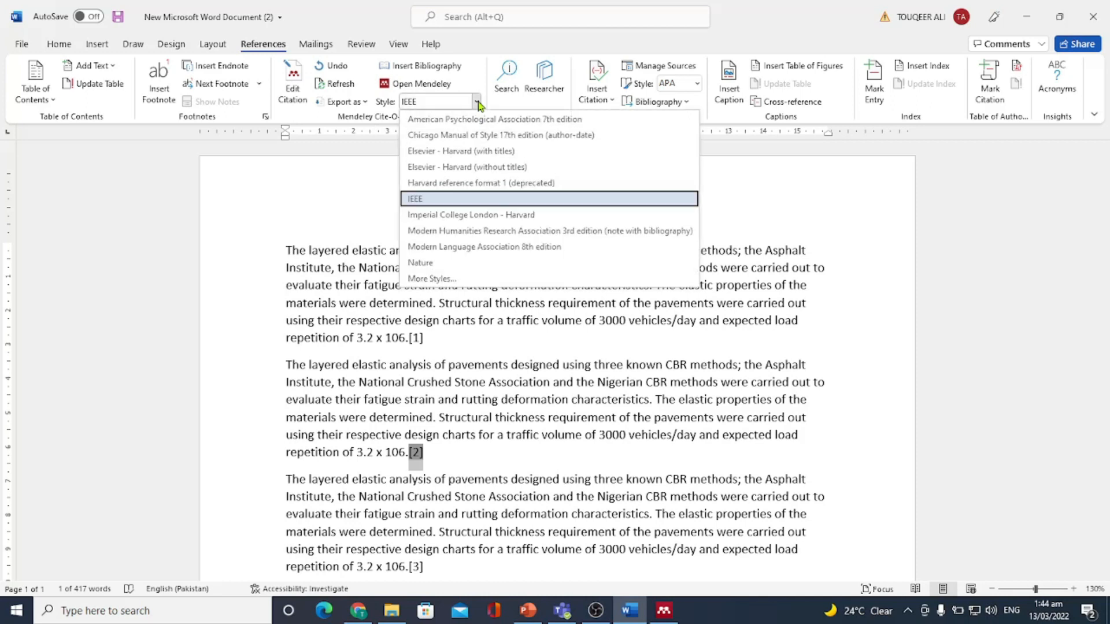
{"action": "left_click", "coordinate": [463, 215]}
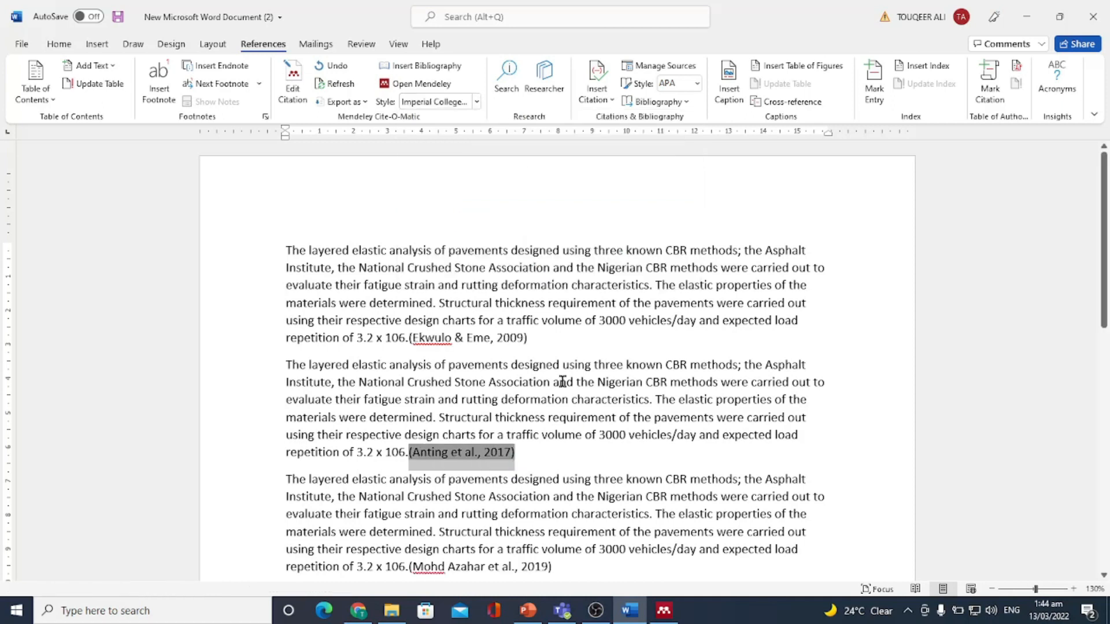
{"action": "left_click_drag", "start_coordinate": [532, 322], "coordinate": [527, 340]}
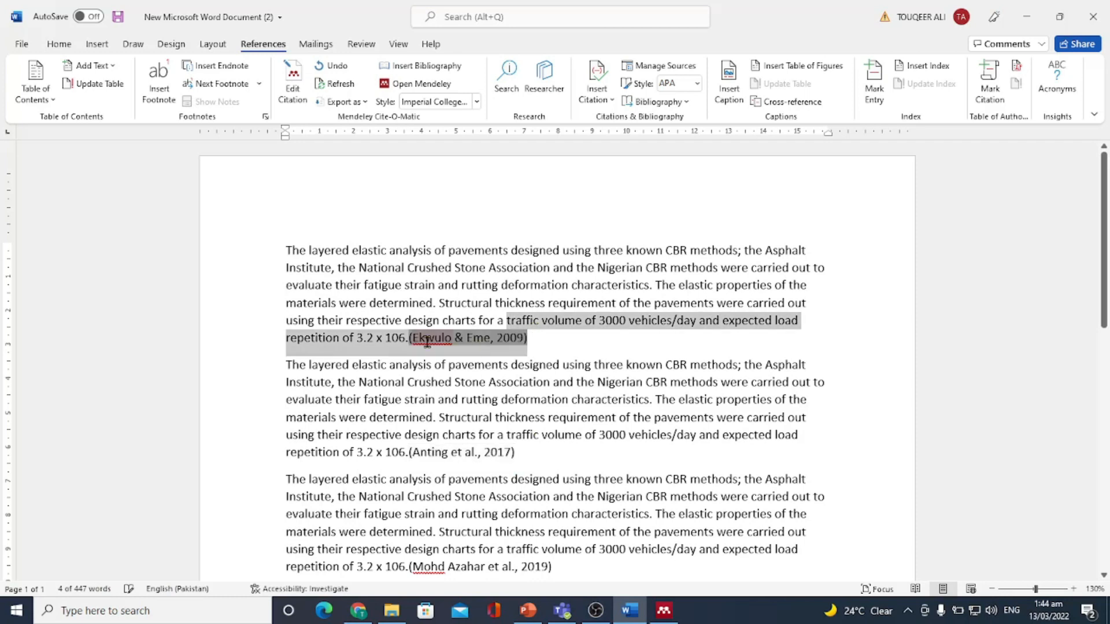
{"action": "left_click", "coordinate": [798, 422]}
{"action": "left_click_drag", "start_coordinate": [1105, 228], "coordinate": [1109, 440]}
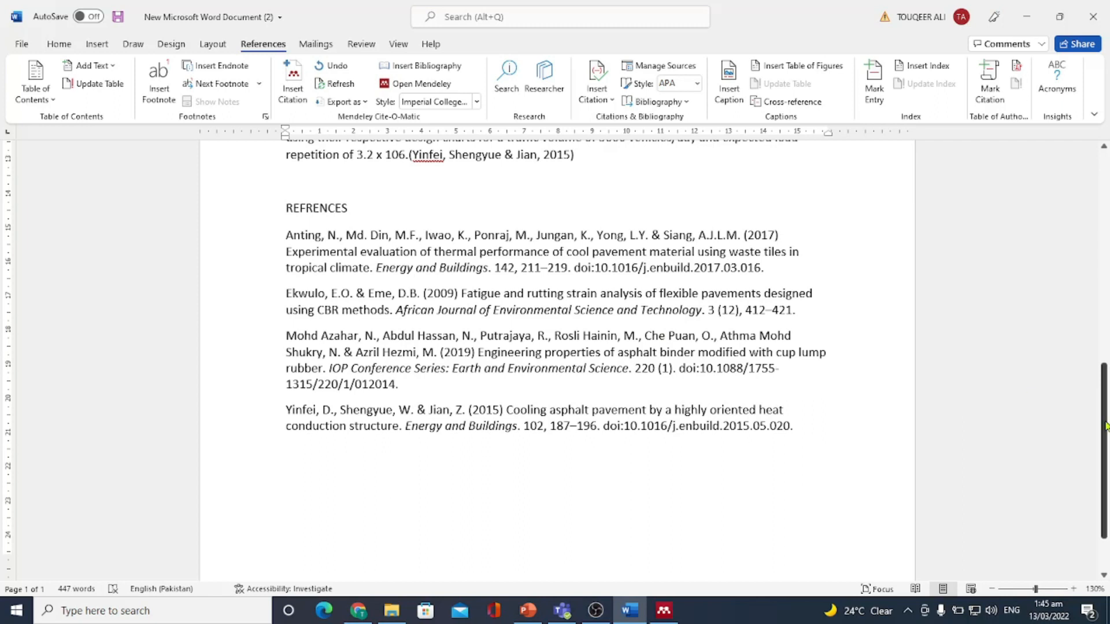
{"action": "left_click_drag", "start_coordinate": [1106, 427], "coordinate": [1108, 354]}
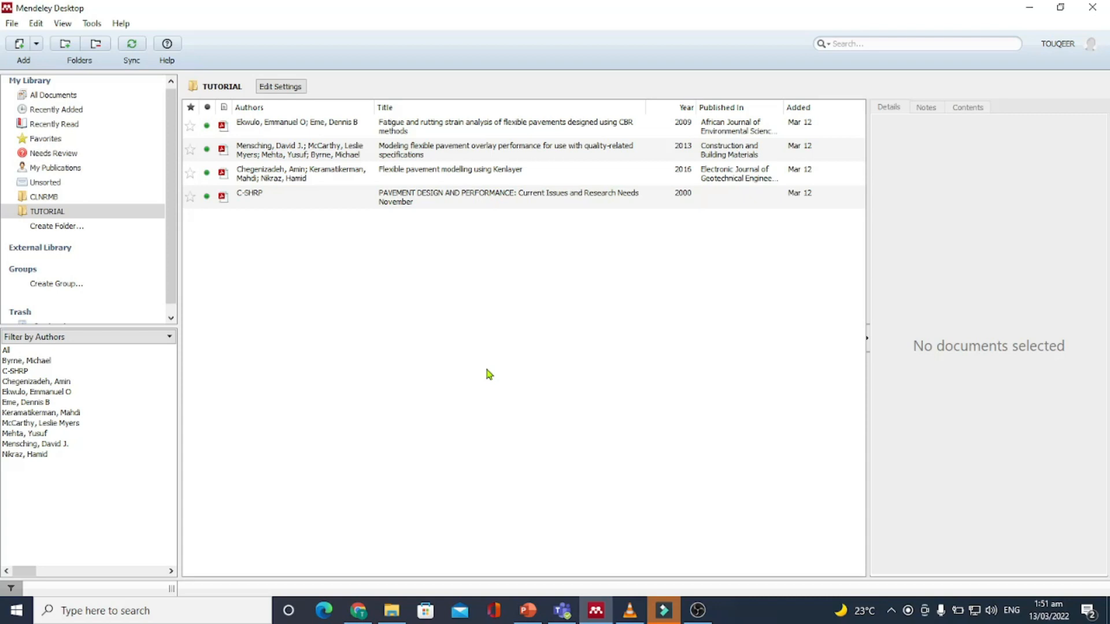
In Mendeley Desktop, create a new library folder named ABCD
{"action": "left_click", "coordinate": [49, 225]}
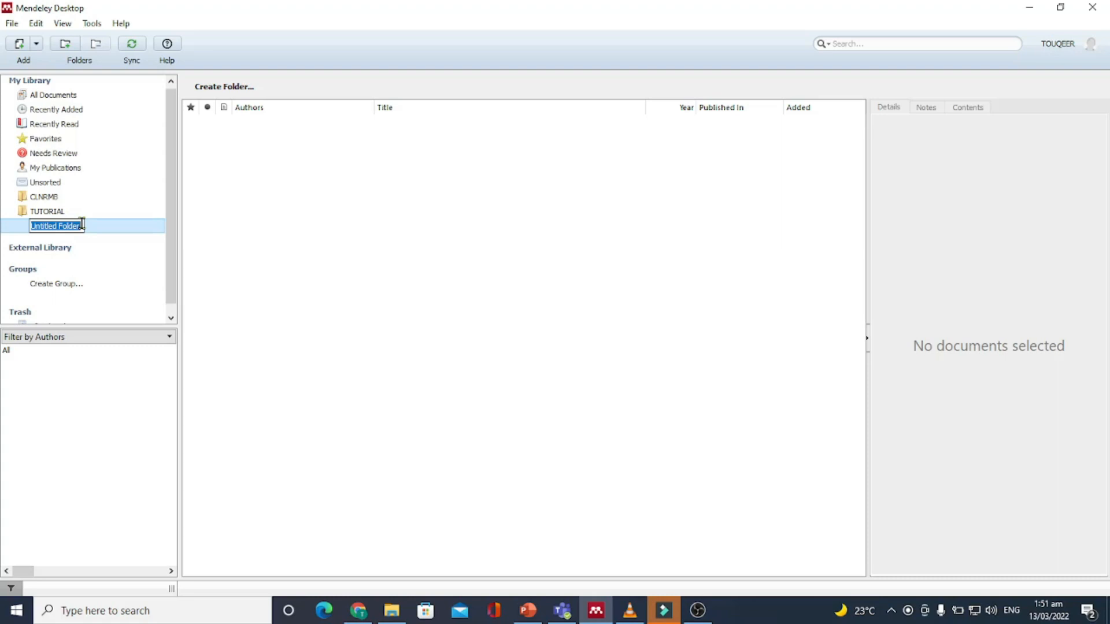
{"action": "type", "text": "ABCD"}
{"action": "left_click", "coordinate": [125, 249]}
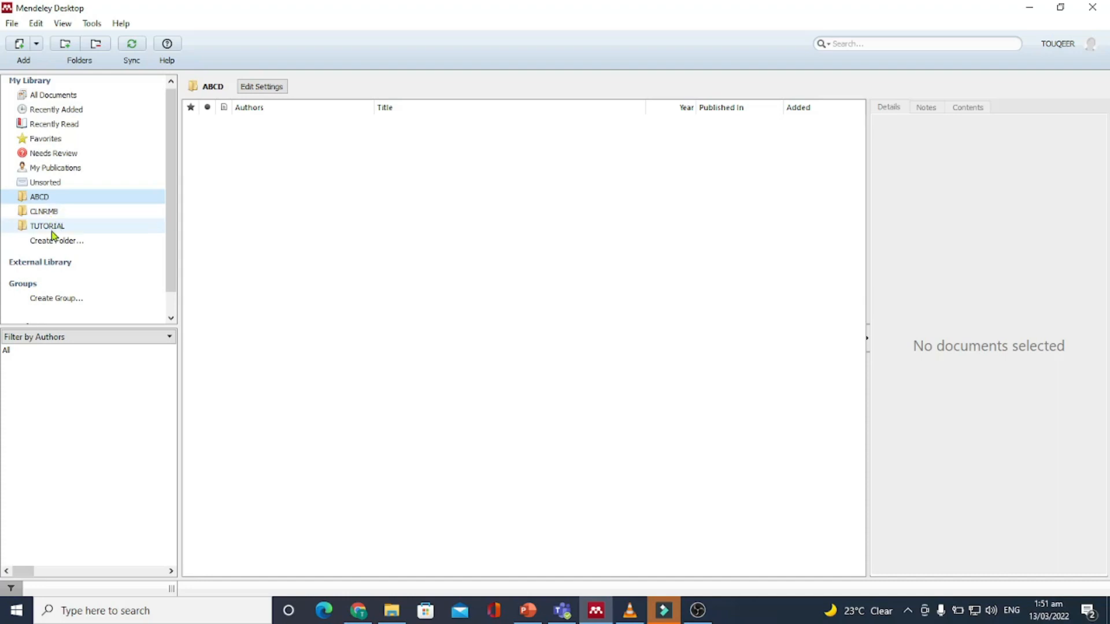
View the contents of the Unsorted collection and the ABCD, CLNRMB and TUTORIAL folders in turn
{"action": "left_click", "coordinate": [45, 182]}
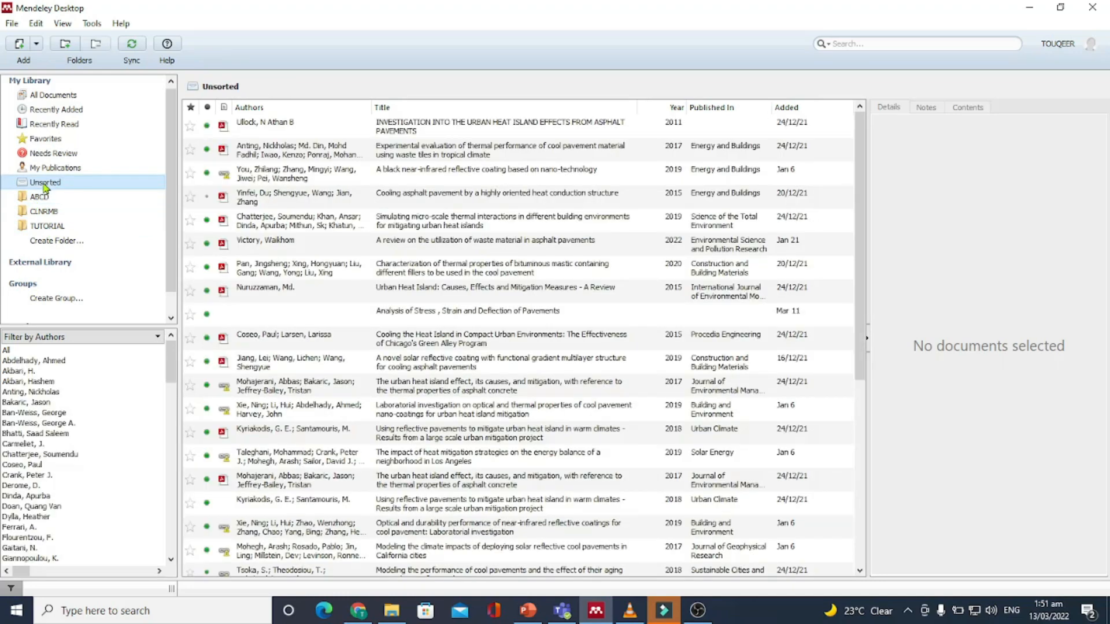
{"action": "left_click", "coordinate": [42, 197]}
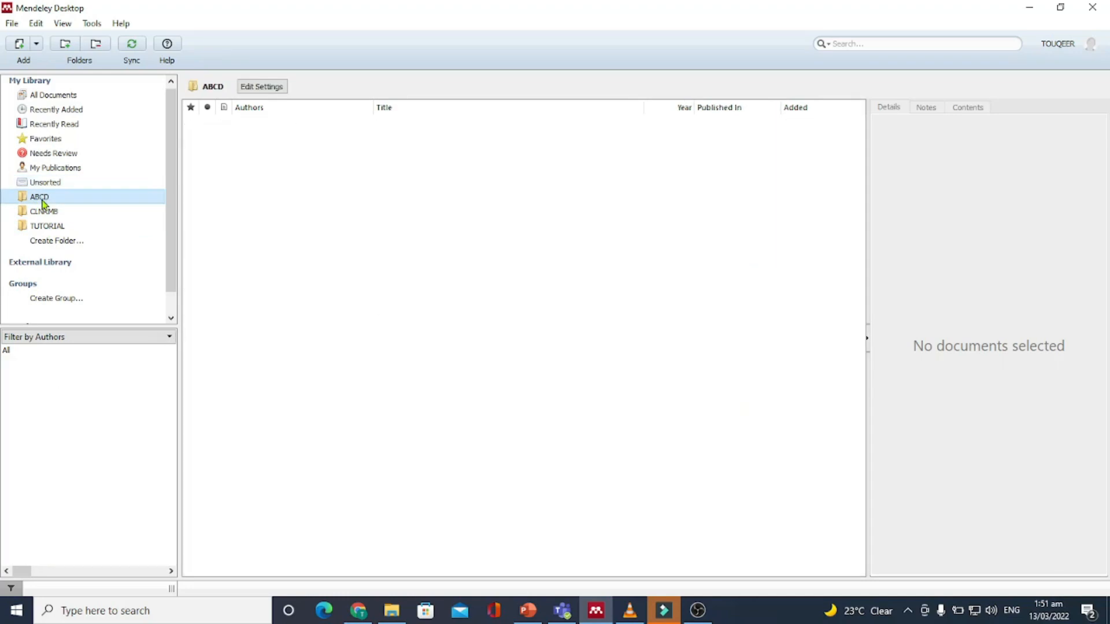
{"action": "left_click", "coordinate": [47, 215]}
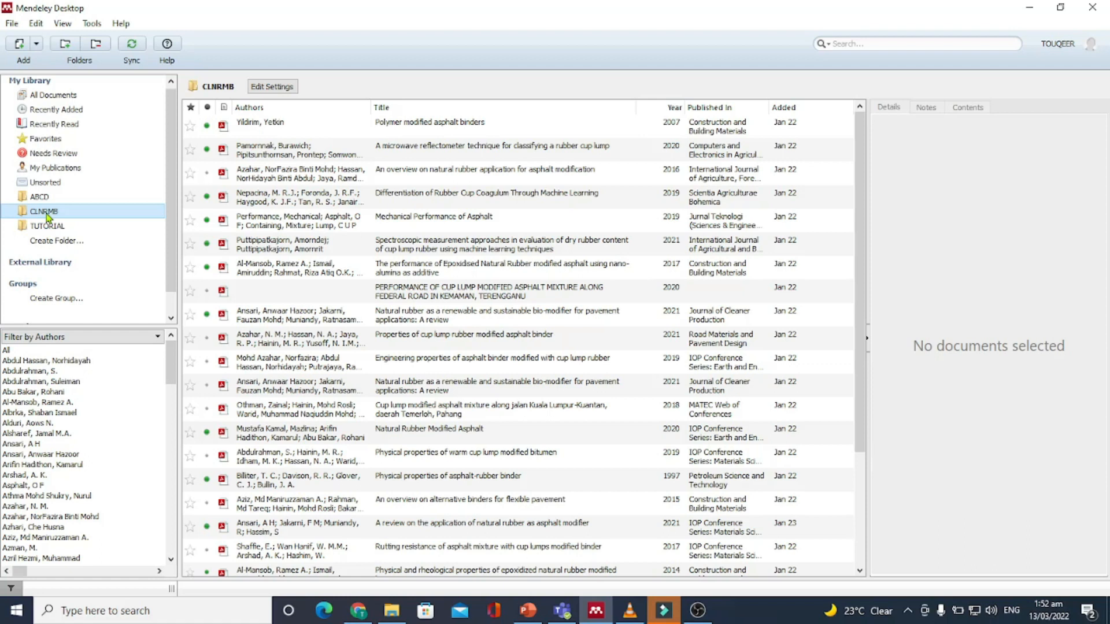
{"action": "left_click", "coordinate": [51, 228]}
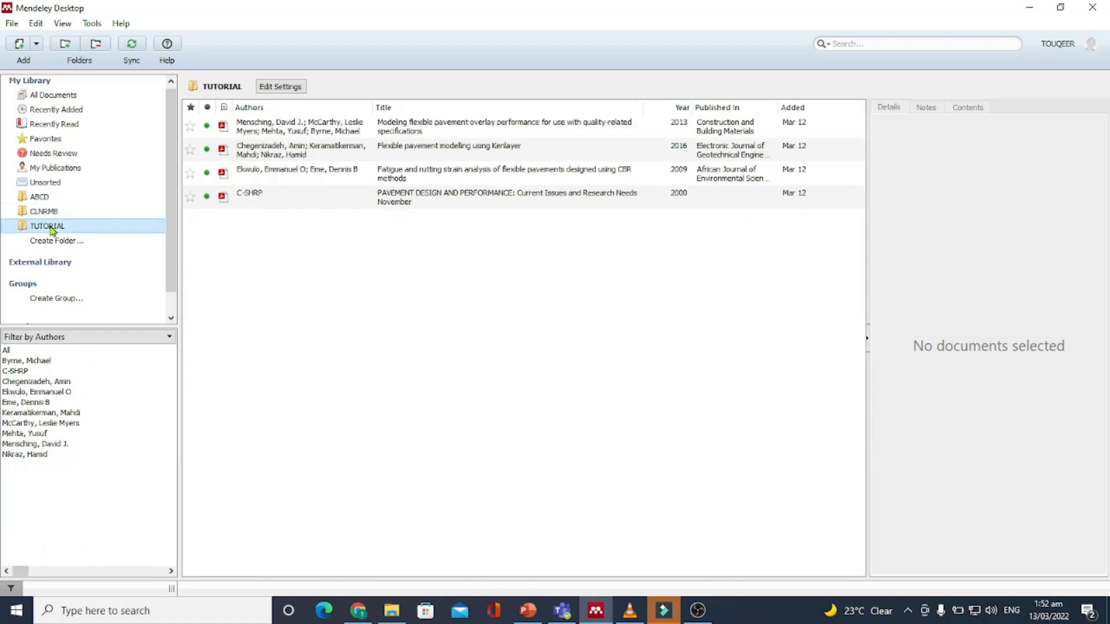